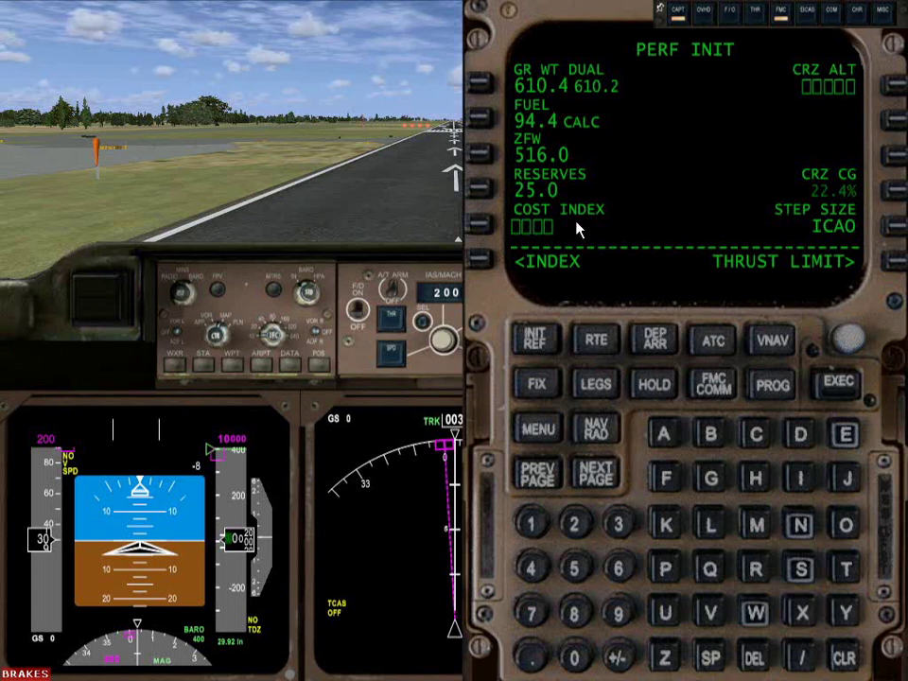
Enter a cost index of 50 on the PERF INIT page
click(573, 569)
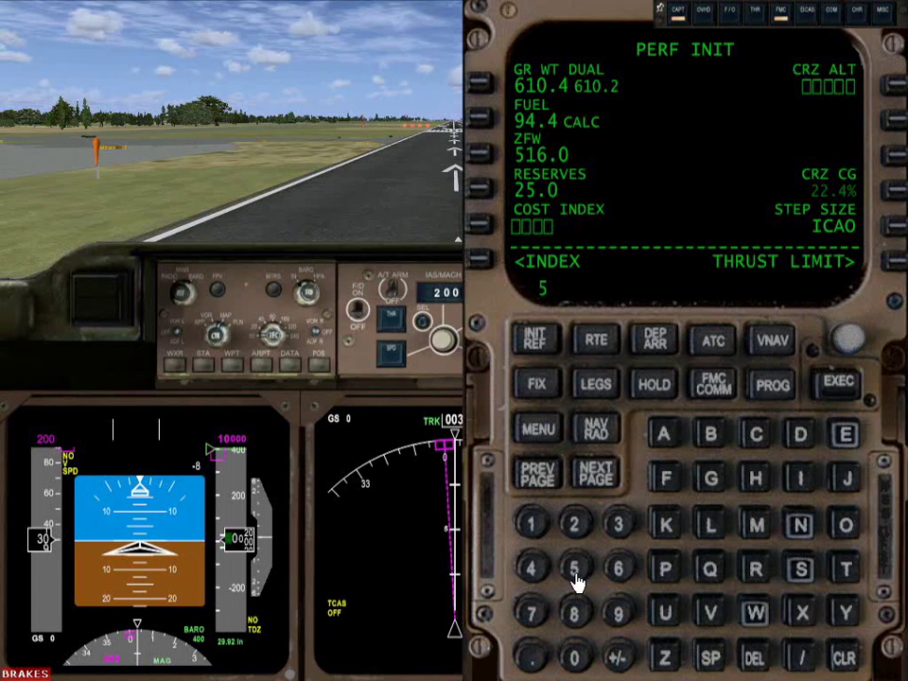
click(573, 656)
click(476, 231)
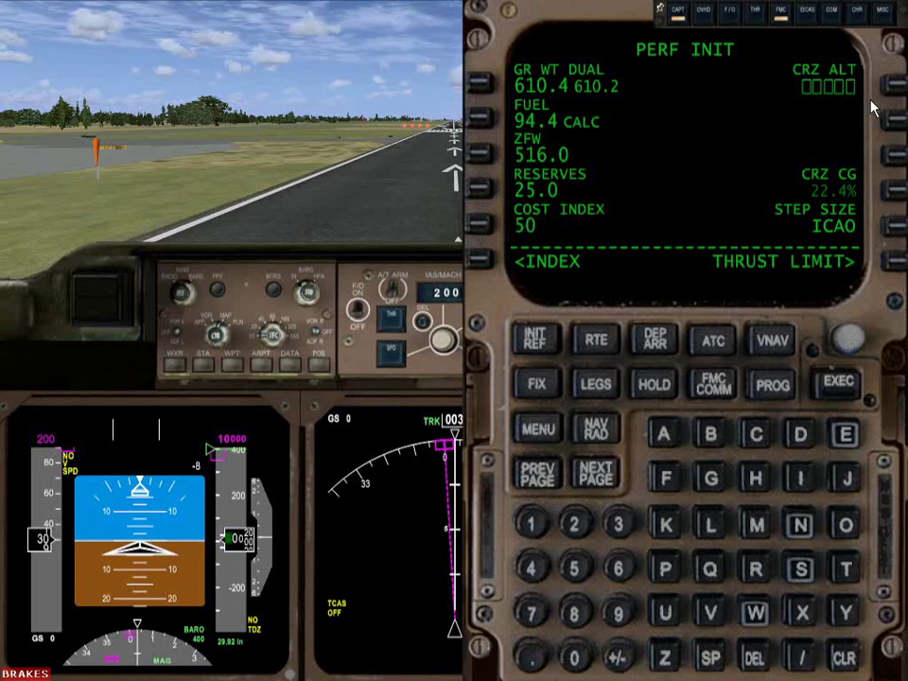
Set the cruise altitude to 31000, shown as FL310
click(621, 525)
click(532, 531)
click(576, 659)
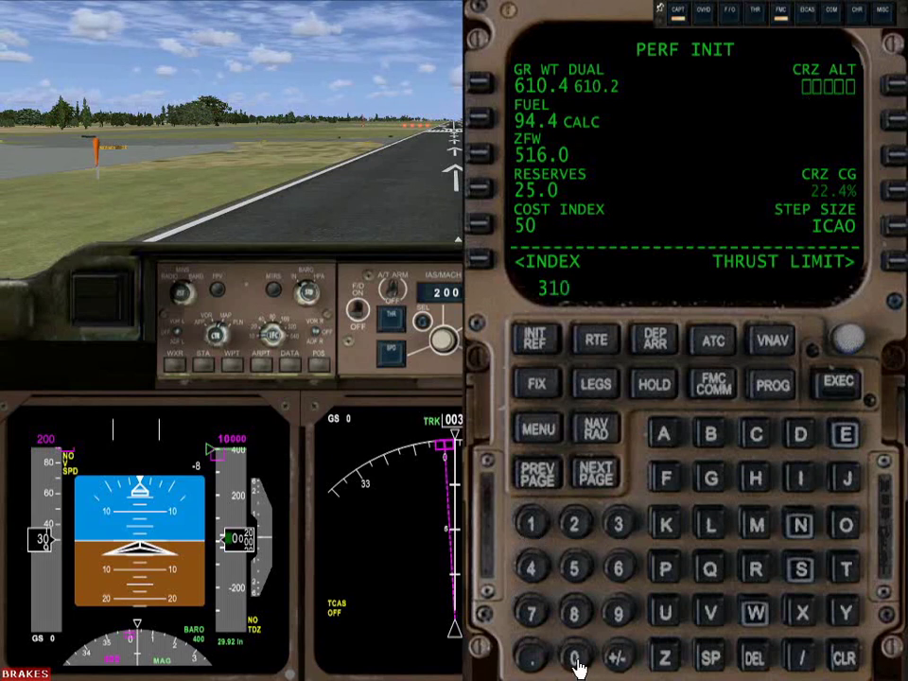
click(576, 659)
click(576, 659)
click(893, 89)
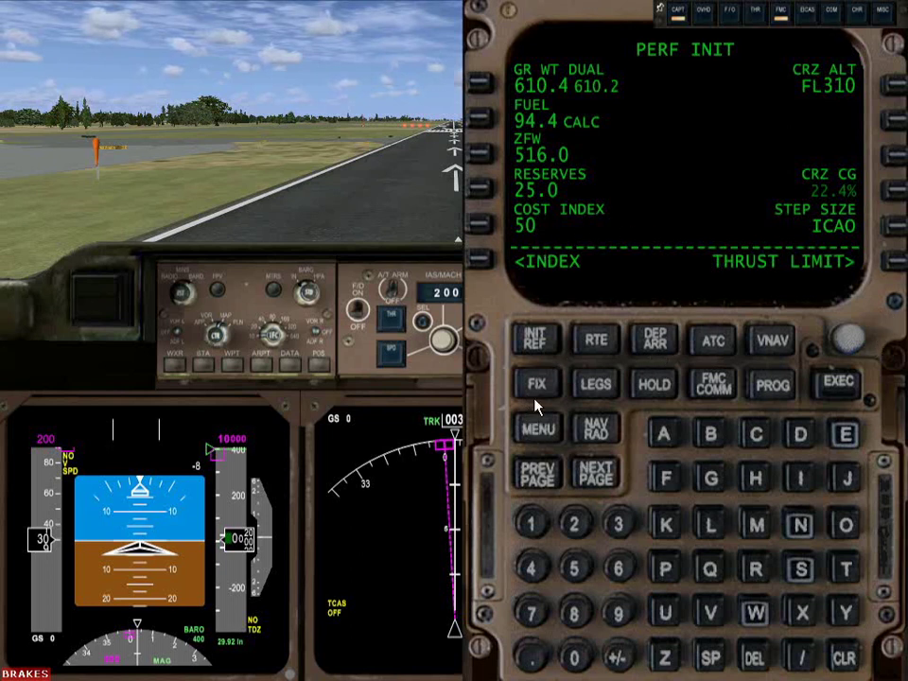
Review the POS INIT and PERF INIT pages, then bring up the THRUST LIMIT page
click(486, 270)
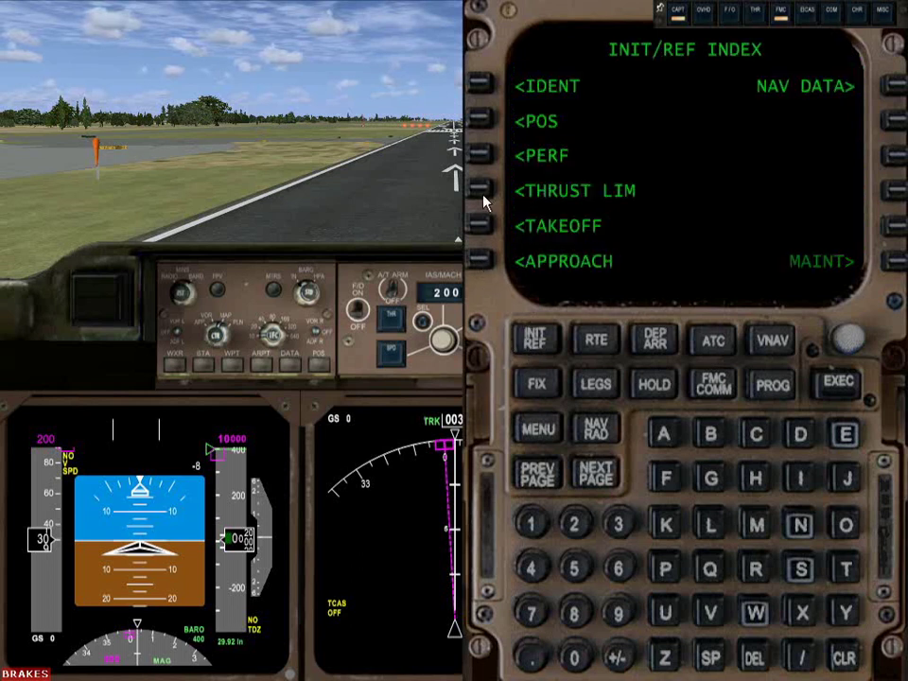
click(482, 121)
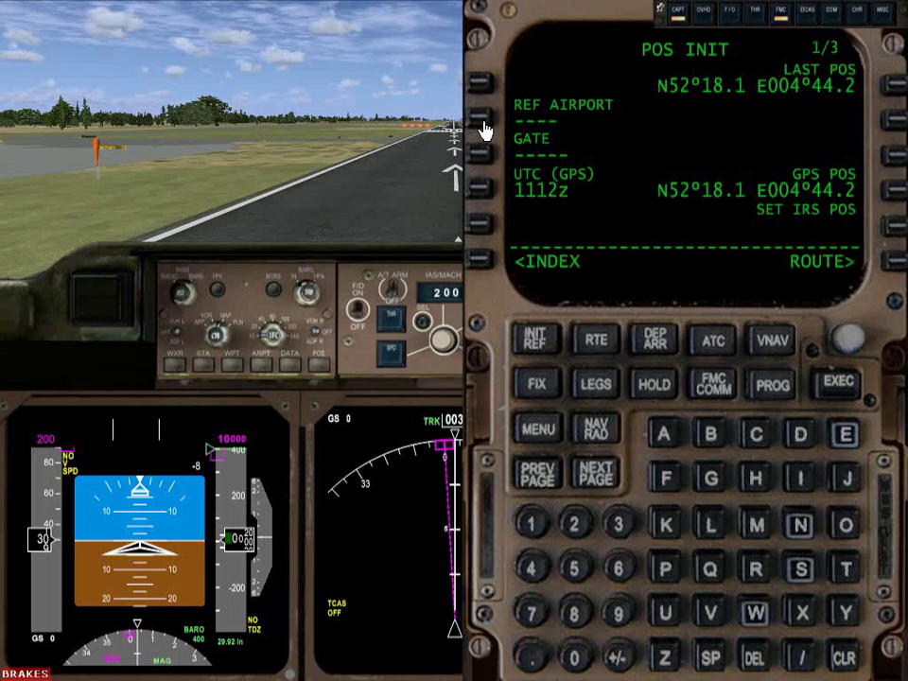
click(475, 257)
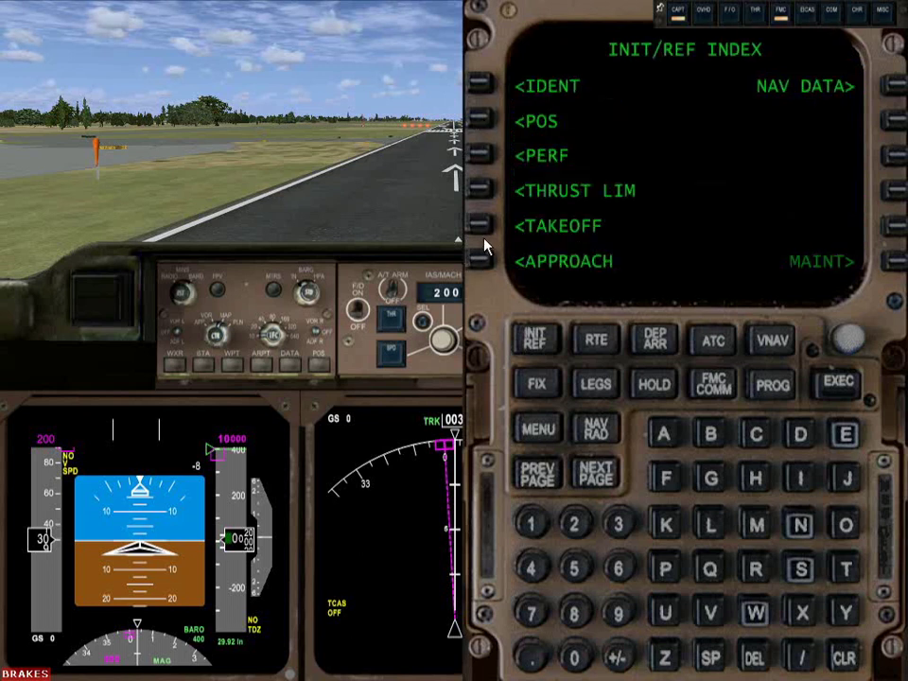
click(478, 158)
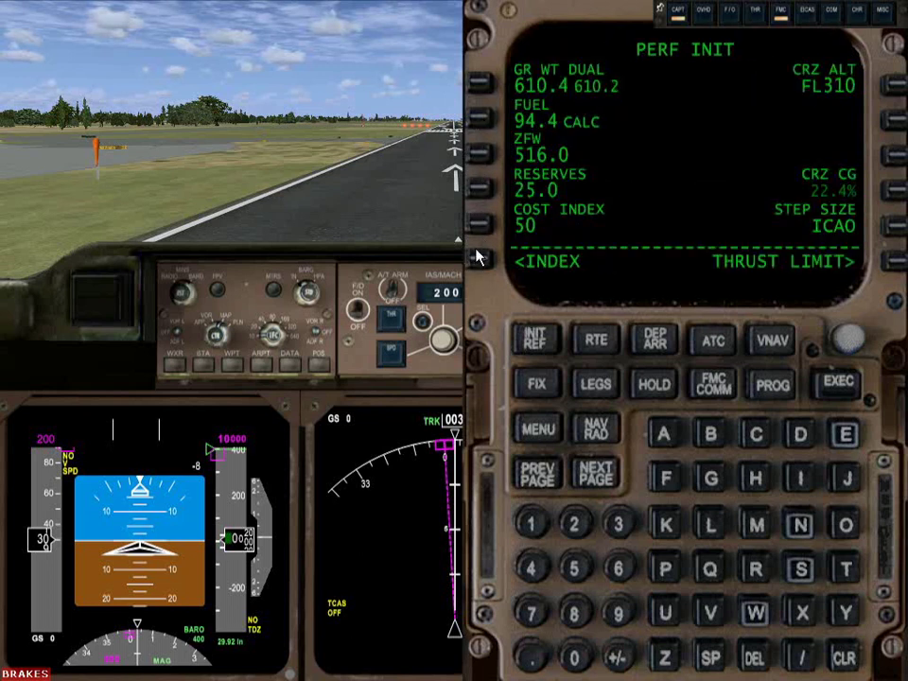
click(478, 262)
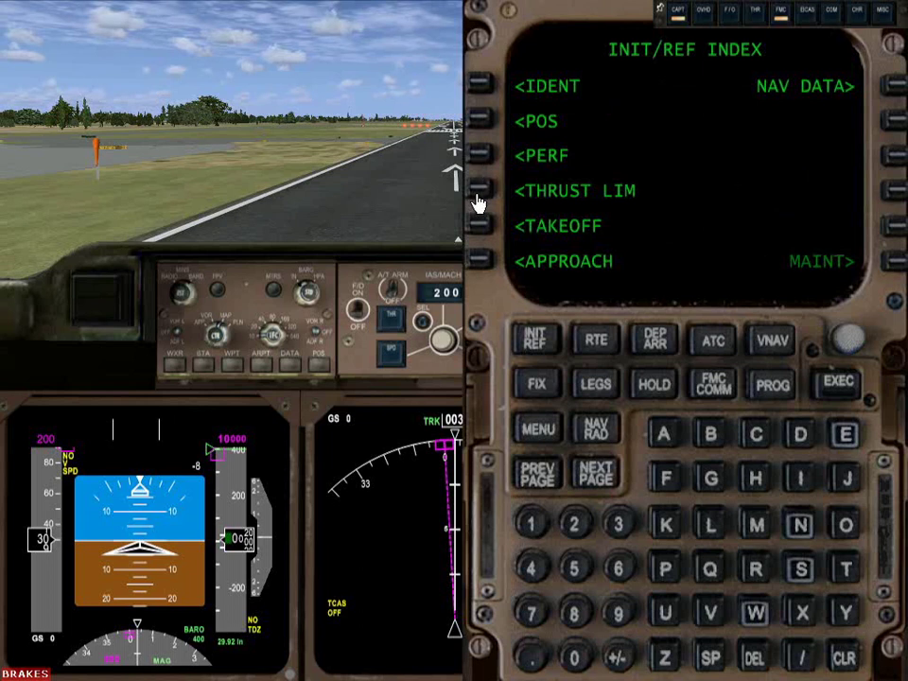
click(477, 198)
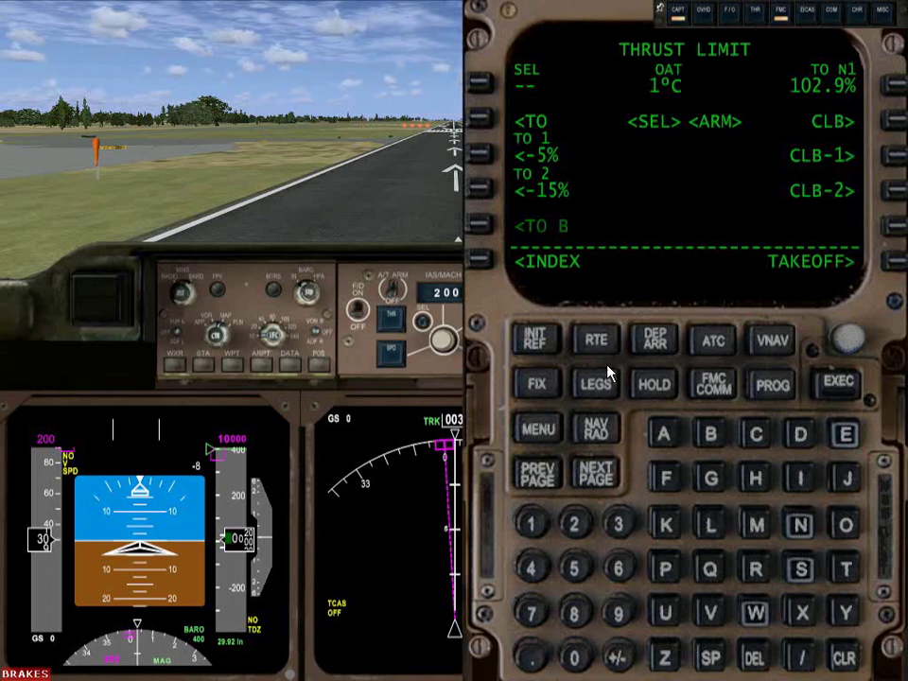
On the RTE 1 page, set the origin airport to EHAM
click(579, 342)
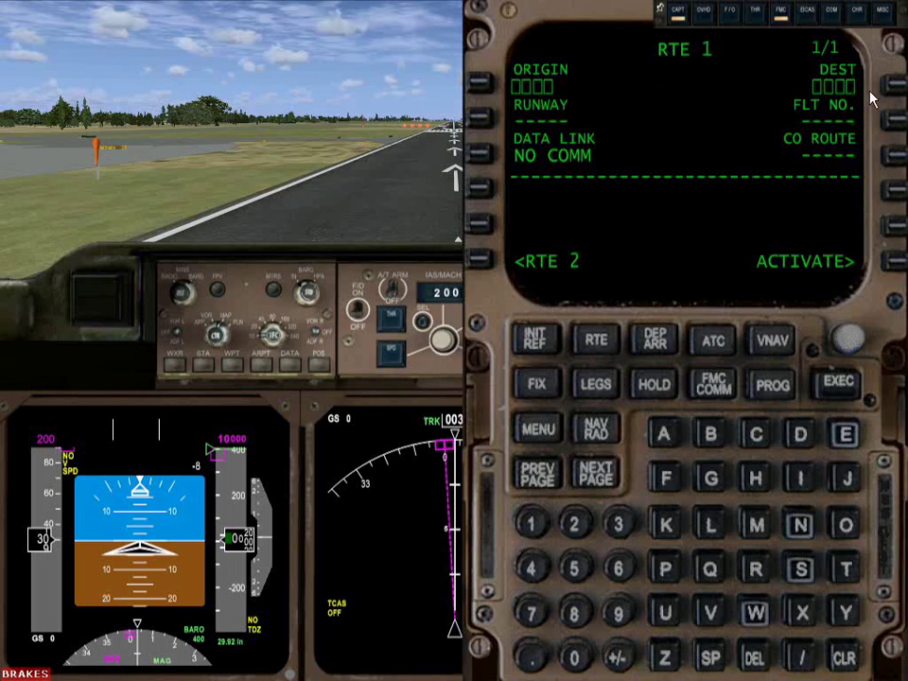
click(844, 435)
click(756, 480)
click(666, 435)
click(761, 536)
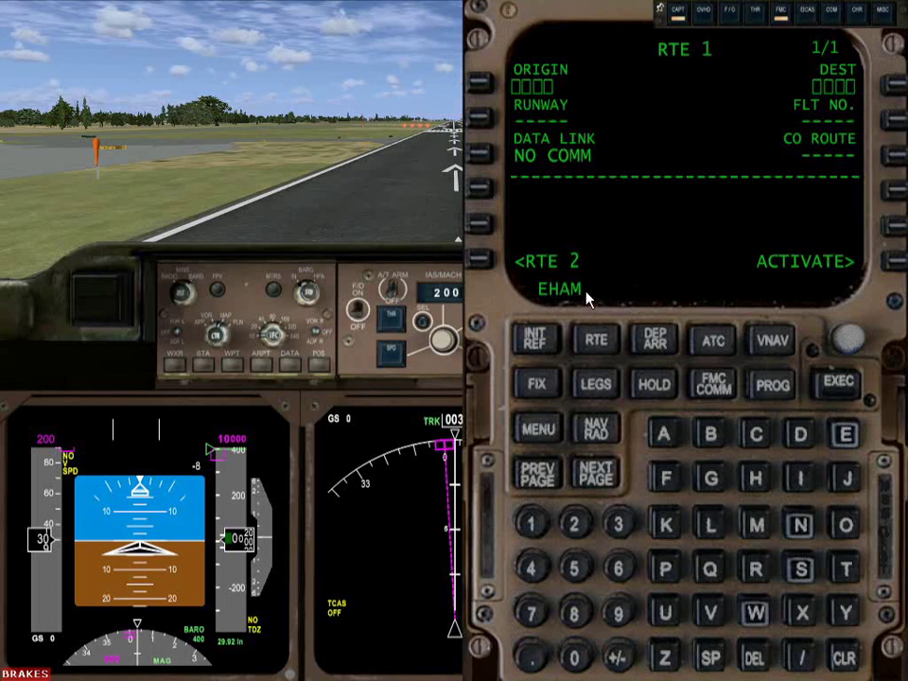
click(473, 82)
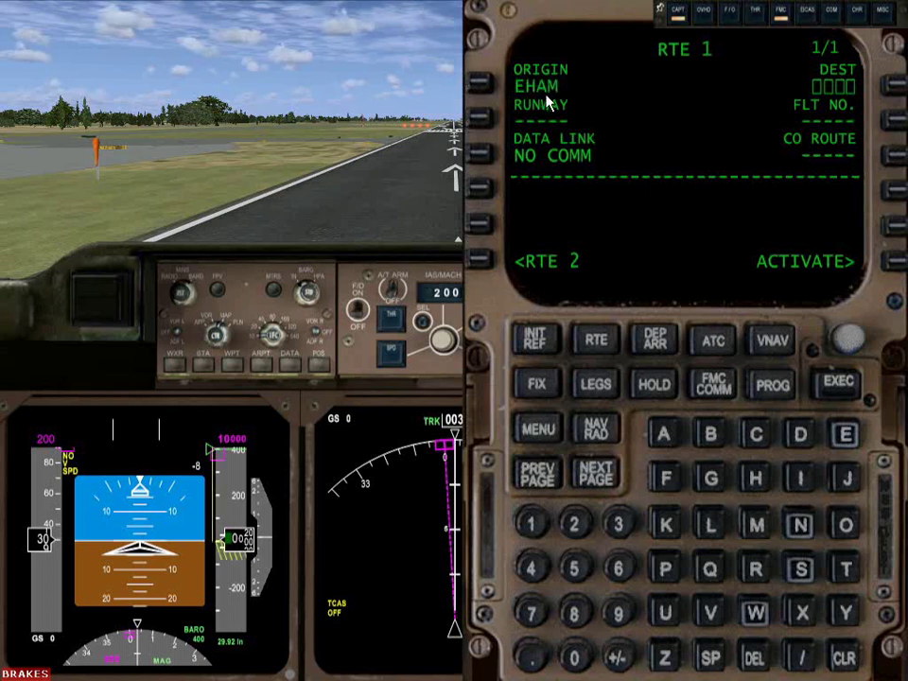
click(482, 87)
click(844, 656)
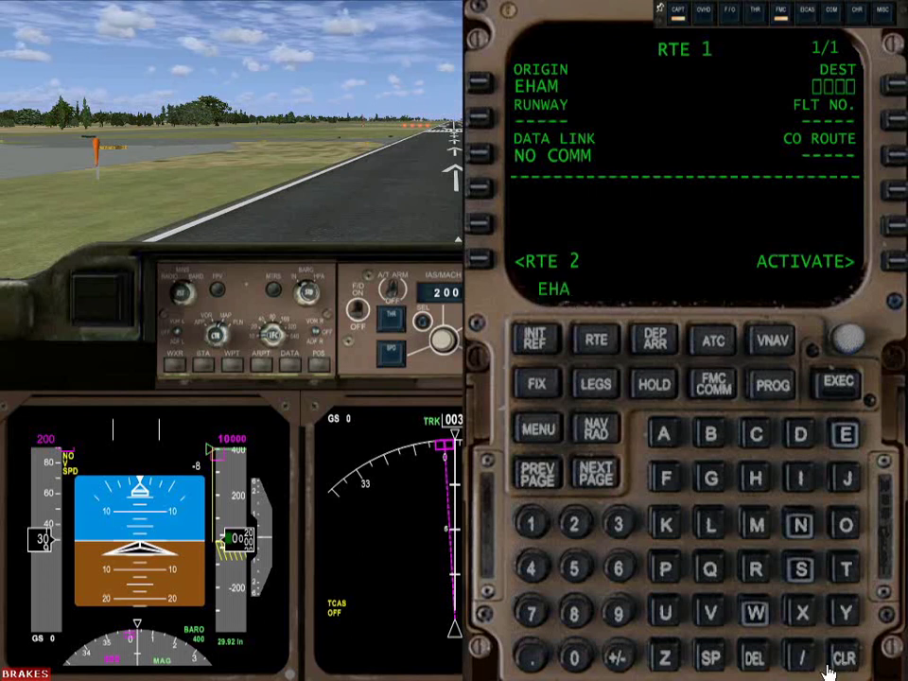
click(758, 528)
click(486, 93)
Set the route destination to LIMC
click(710, 527)
click(792, 485)
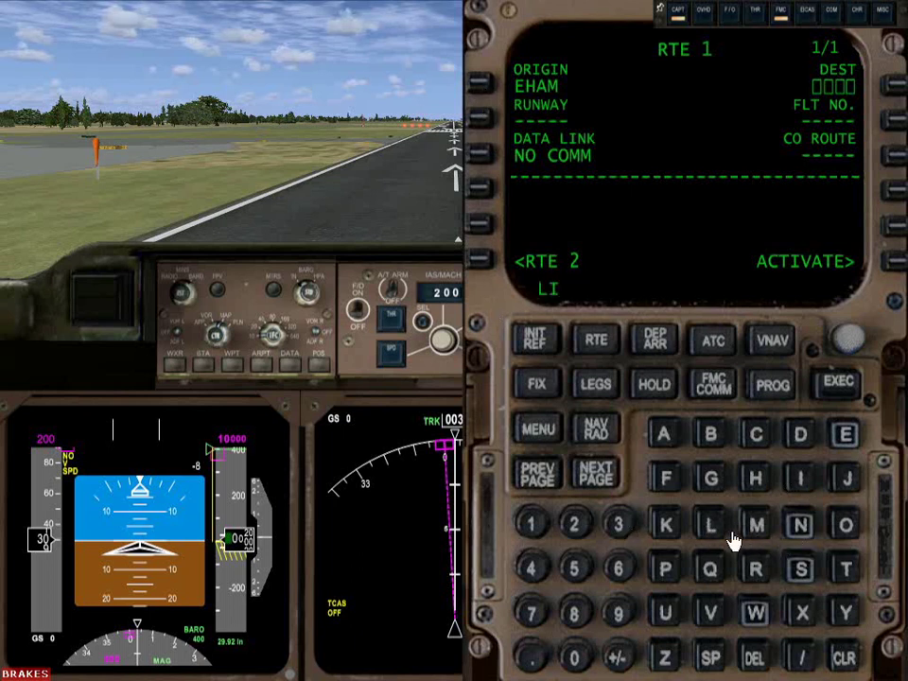
click(756, 529)
click(757, 434)
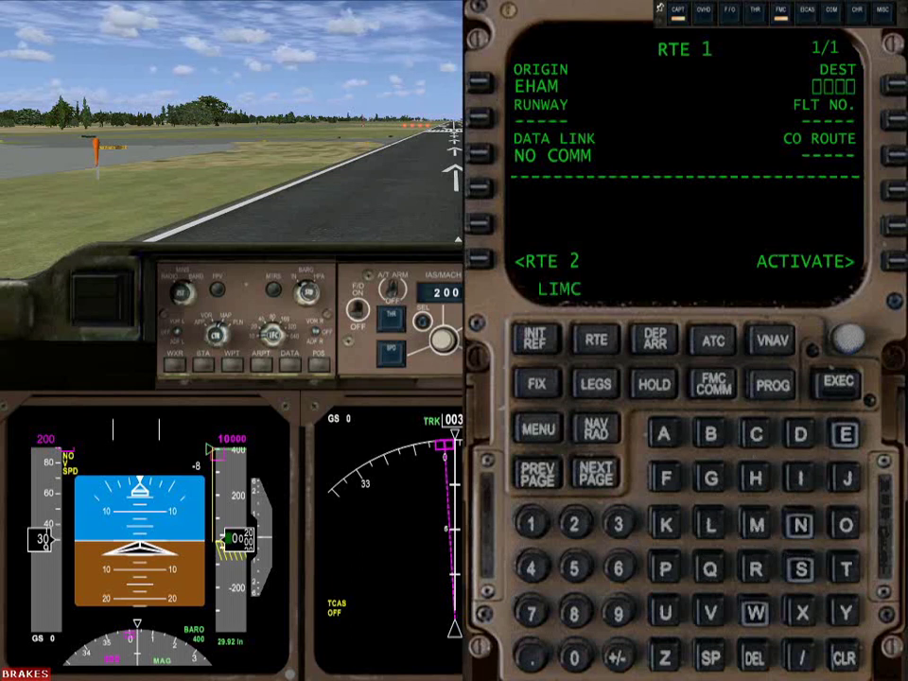
click(892, 90)
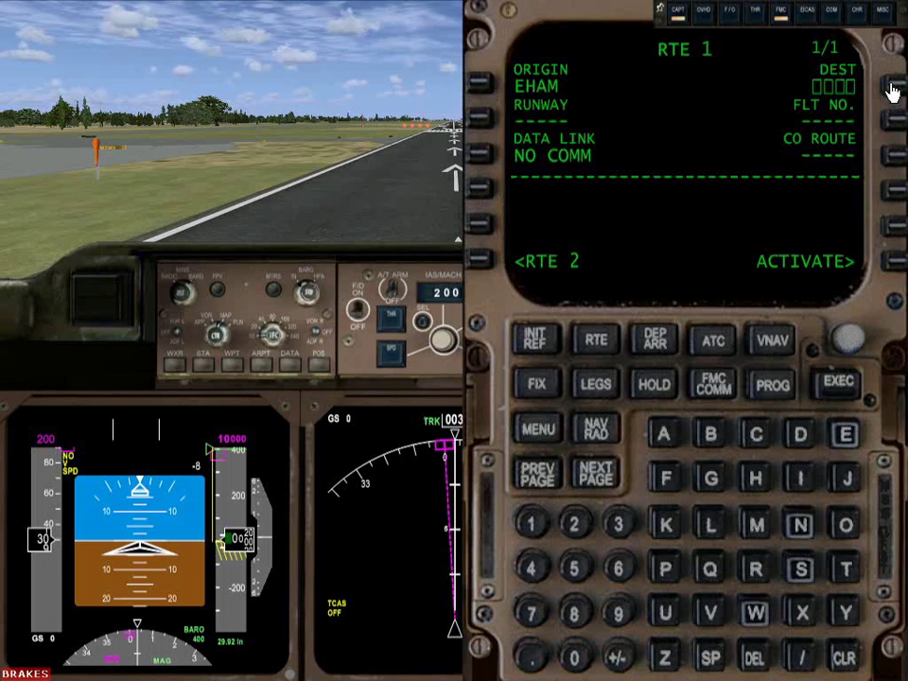
Assign departure runway 36C to the route
click(615, 530)
click(617, 568)
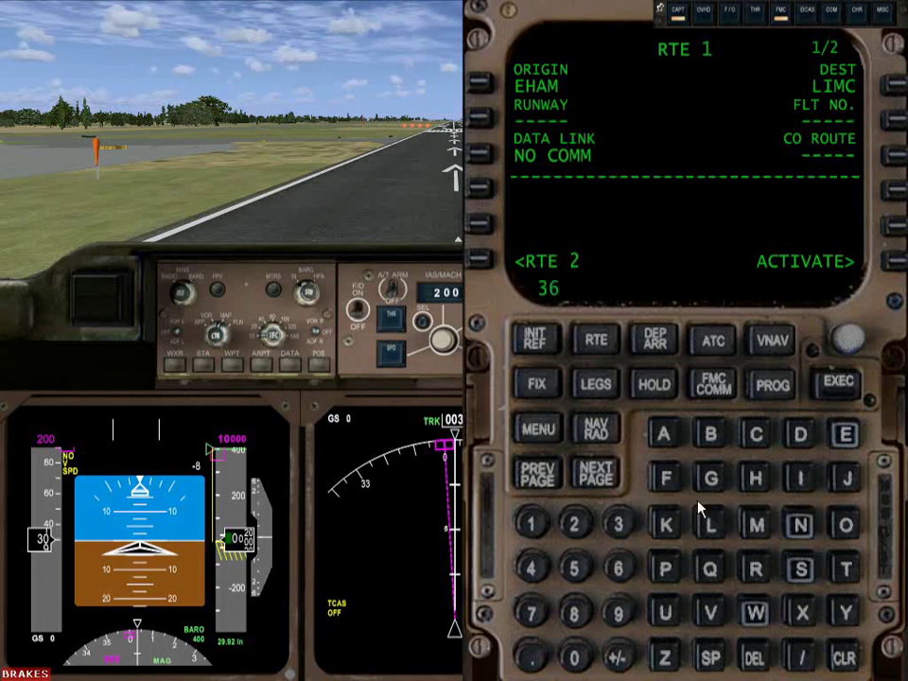
click(754, 435)
click(480, 116)
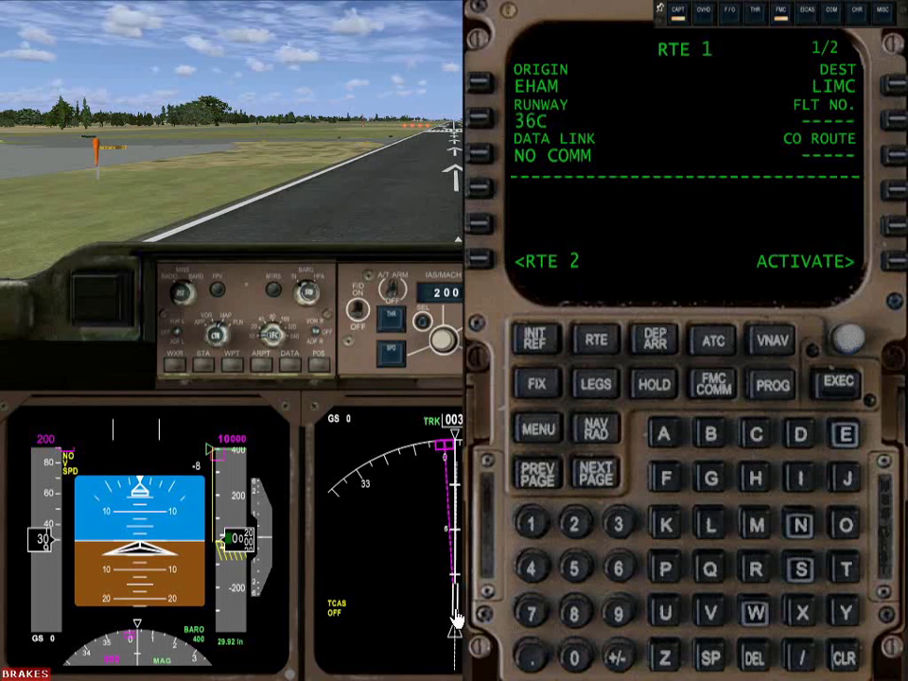
Set fuel reserves to 25.0 on PERF INIT, then return to the THRUST LIMIT page
click(531, 339)
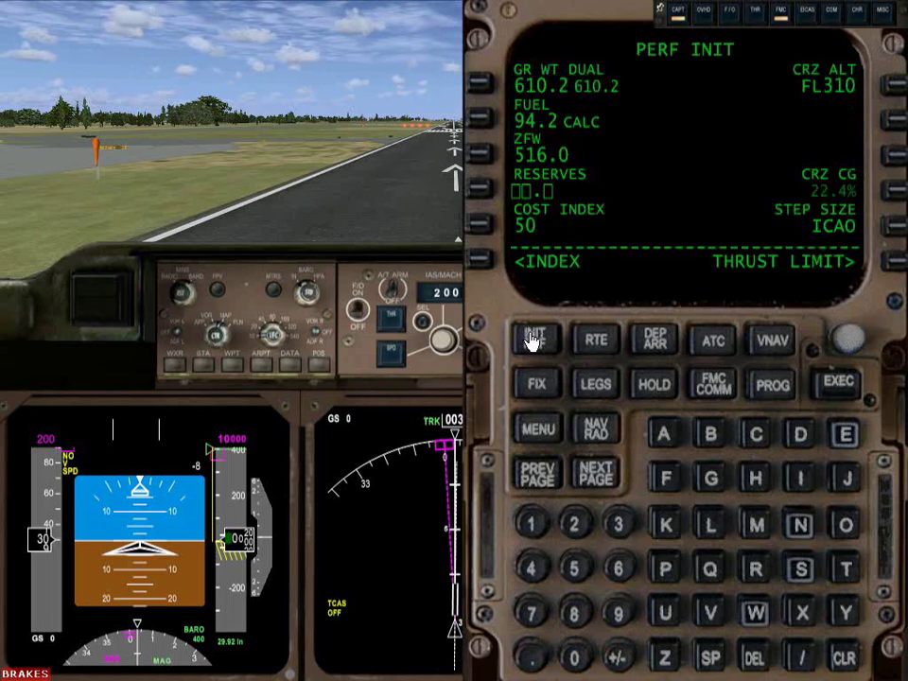
click(577, 521)
click(573, 570)
click(480, 188)
click(480, 263)
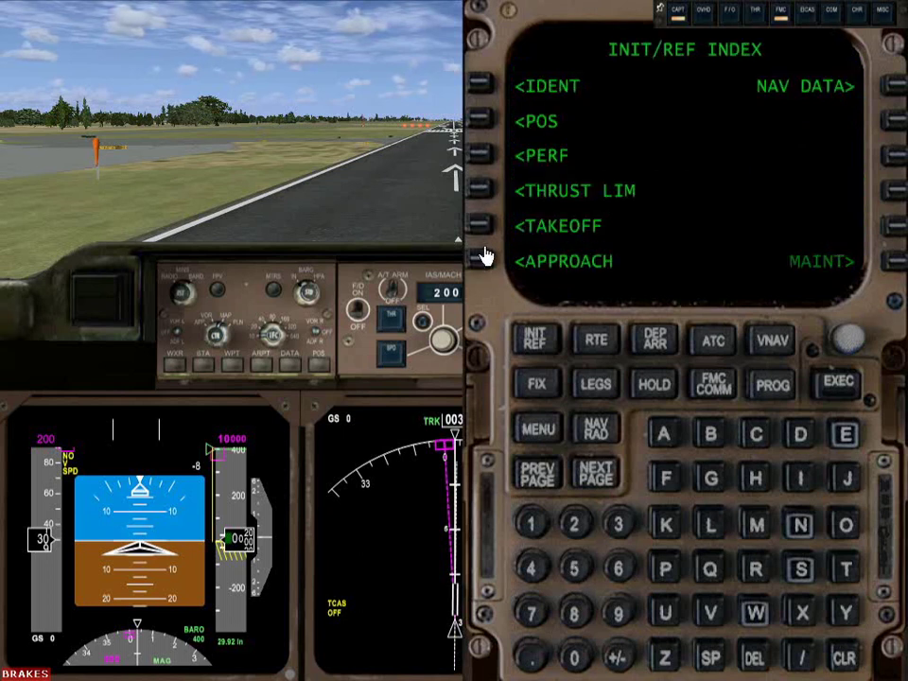
click(475, 192)
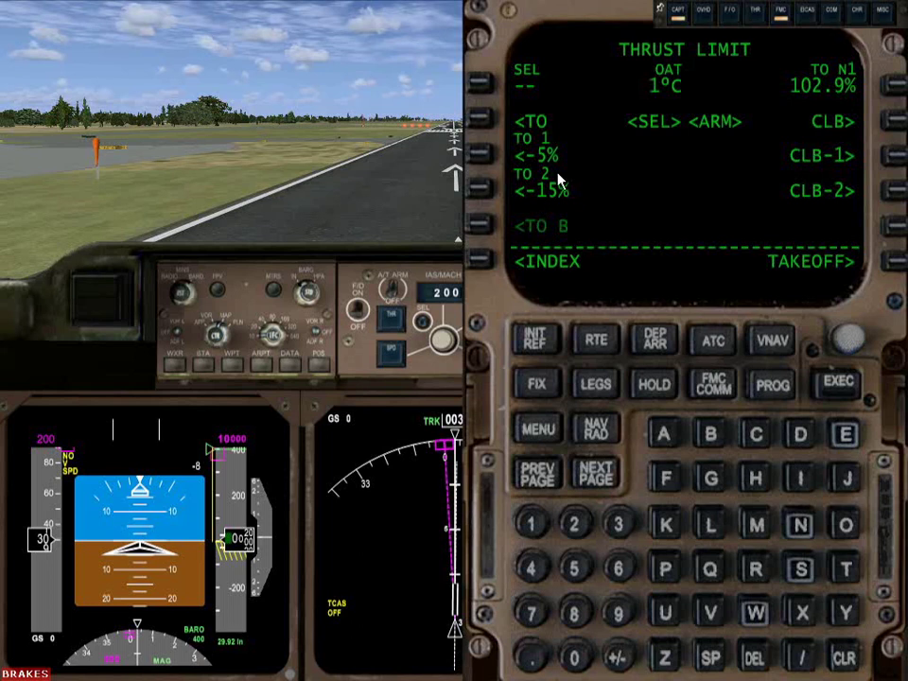
click(481, 161)
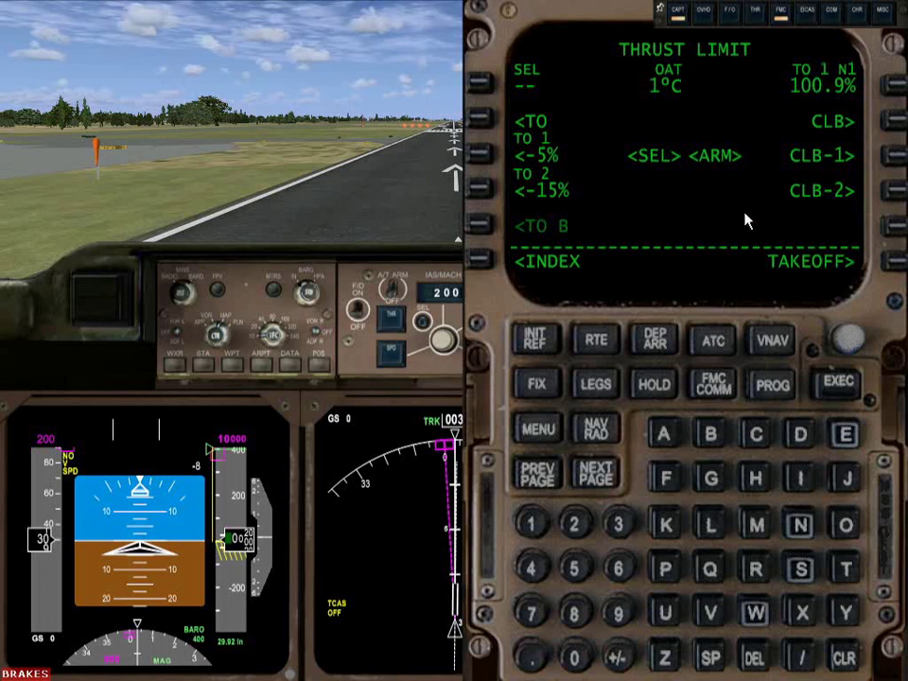
click(487, 195)
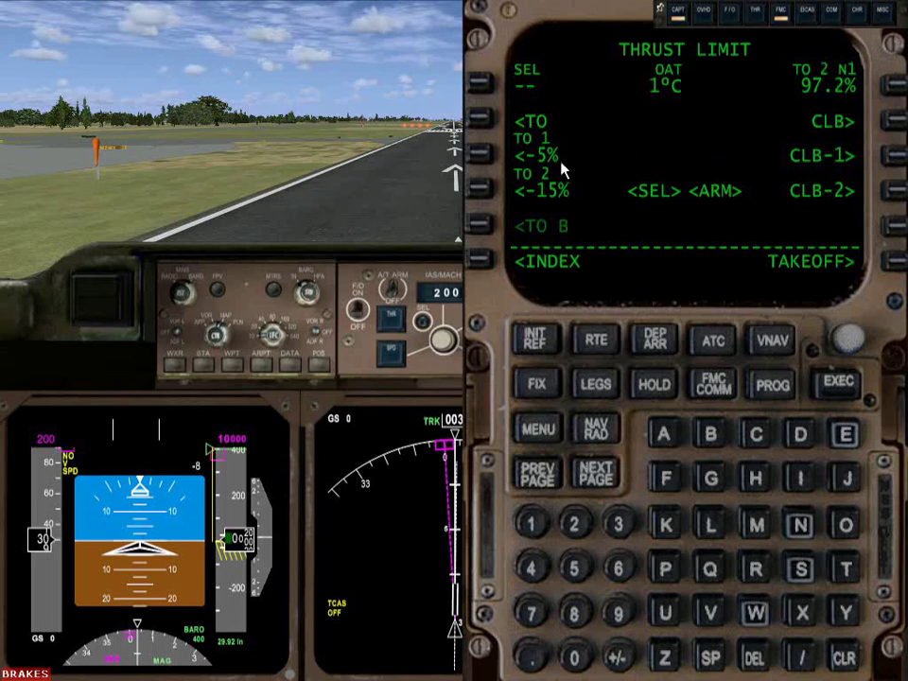
click(484, 120)
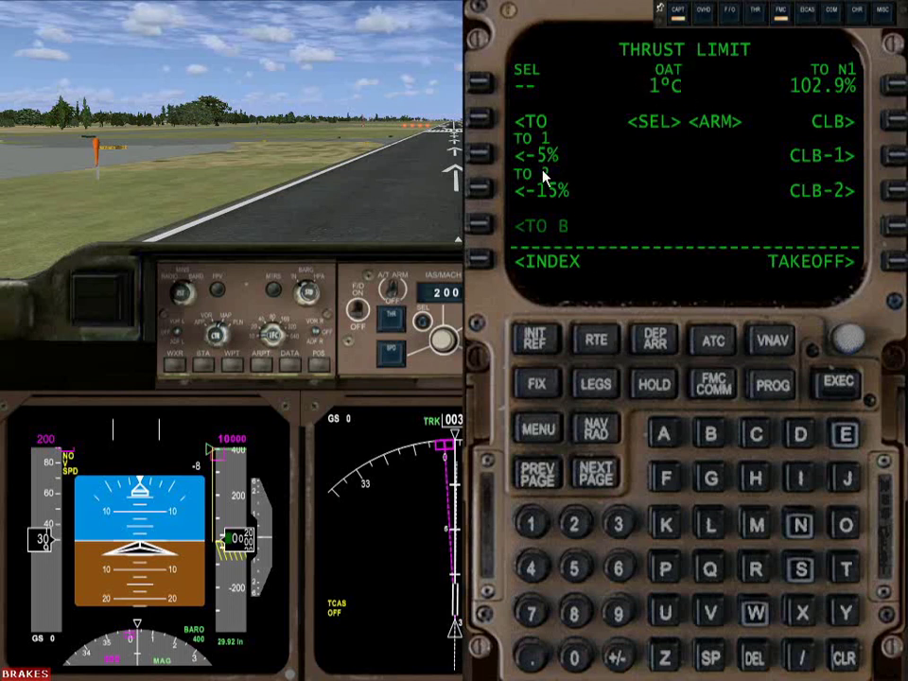
click(535, 539)
click(575, 652)
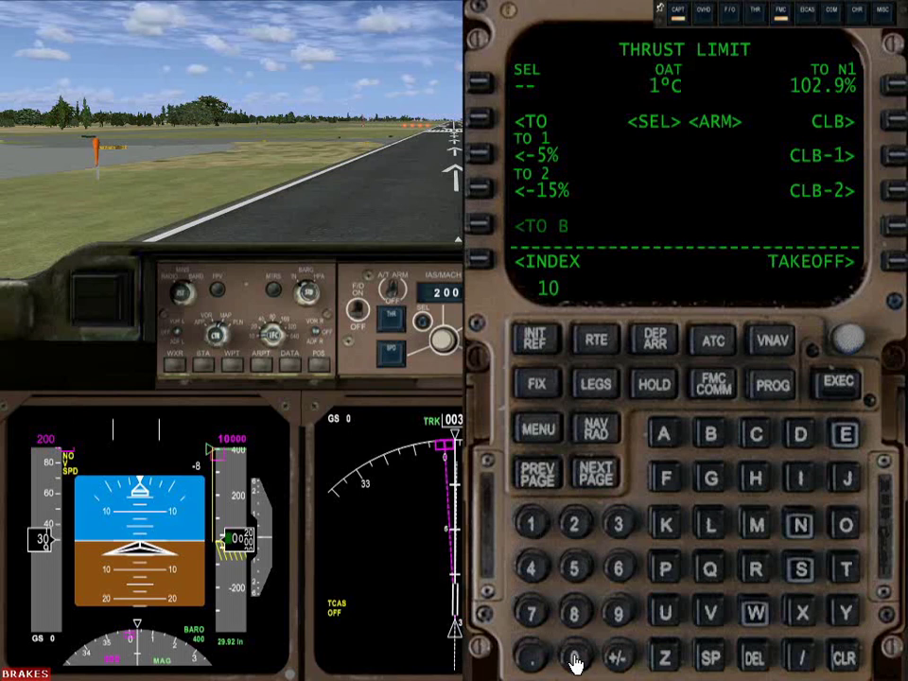
click(480, 83)
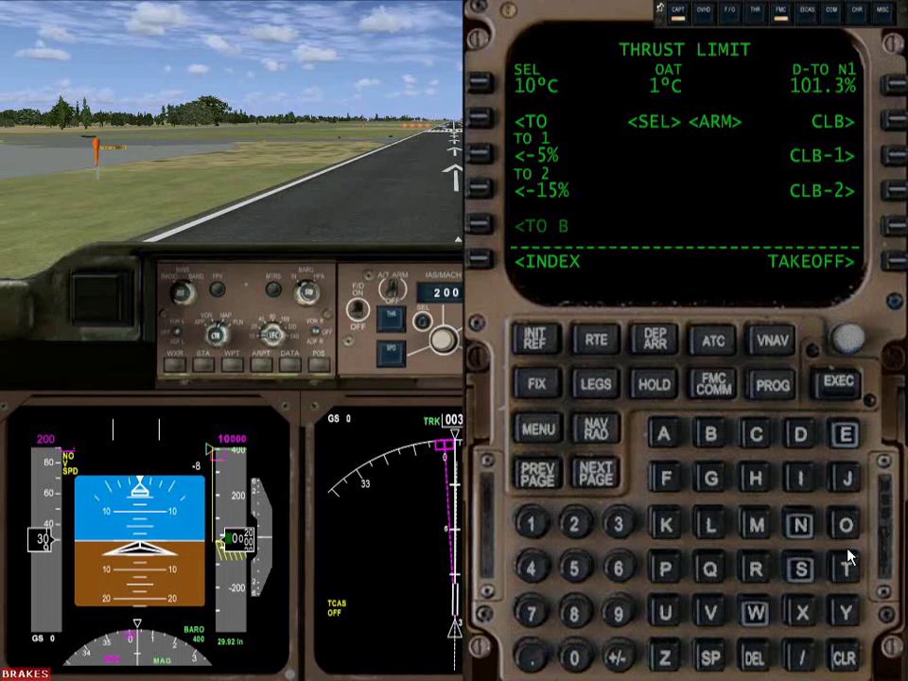
click(754, 659)
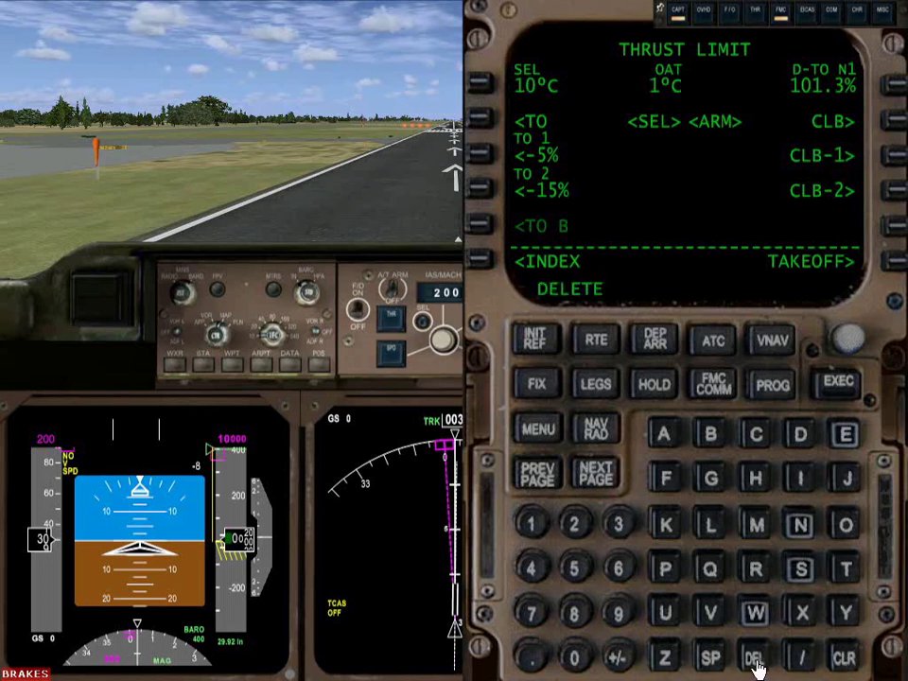
click(483, 89)
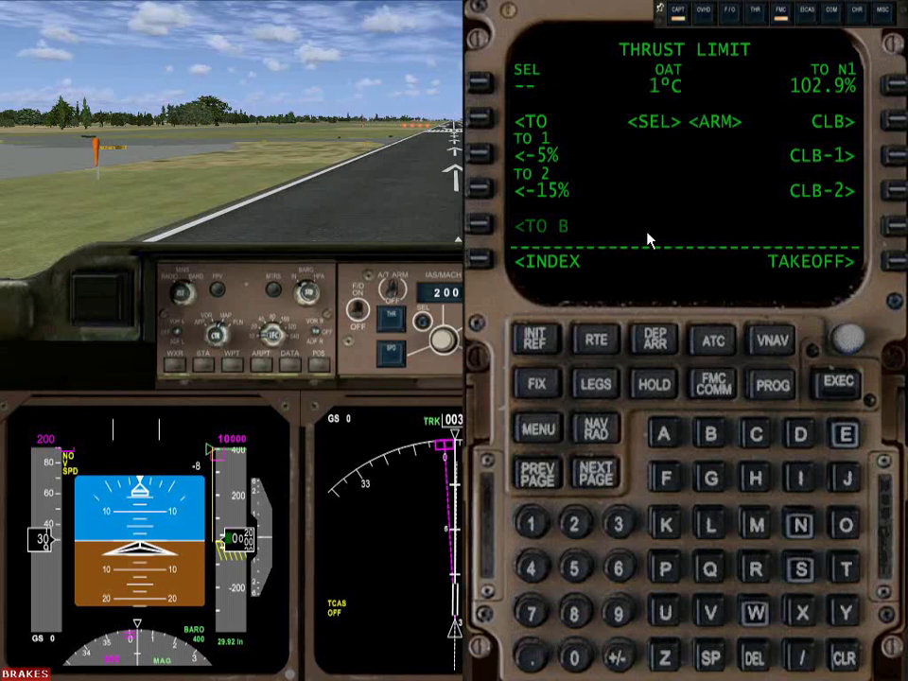
Set takeoff flaps to 20 on the TAKEOFF REF page
click(894, 269)
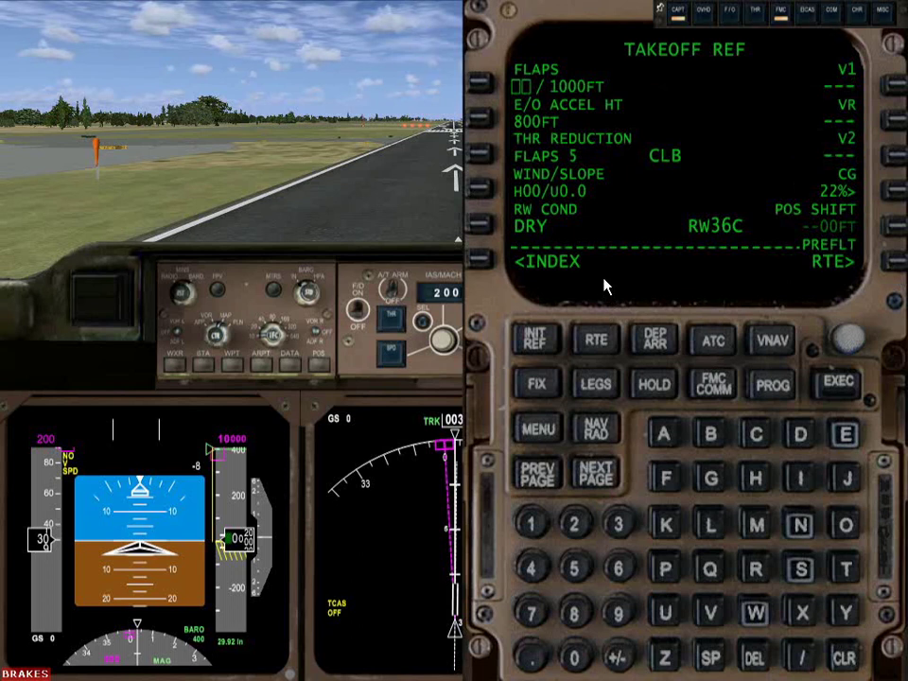
click(574, 526)
click(574, 657)
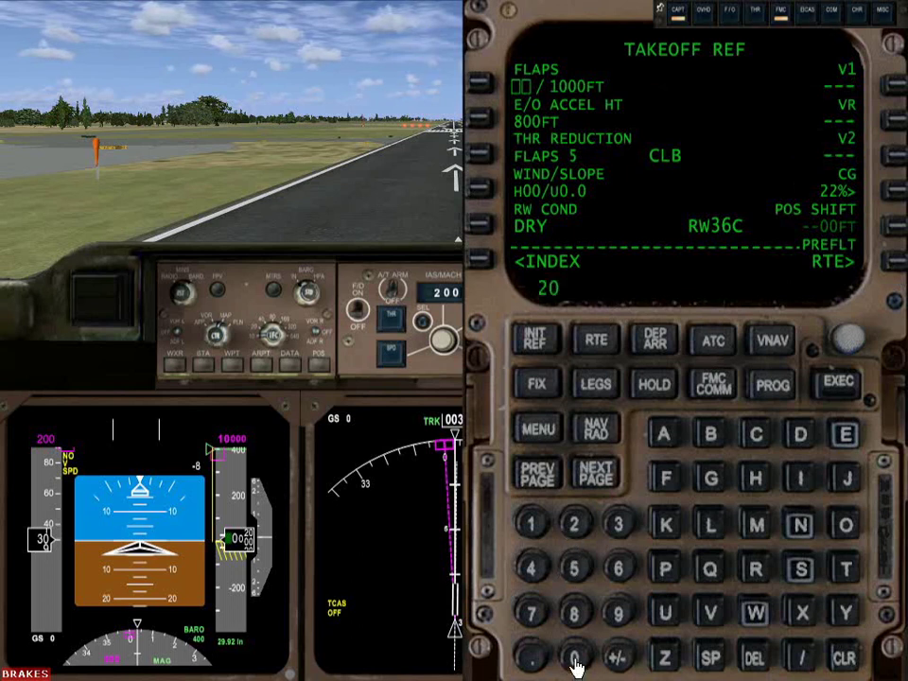
click(481, 94)
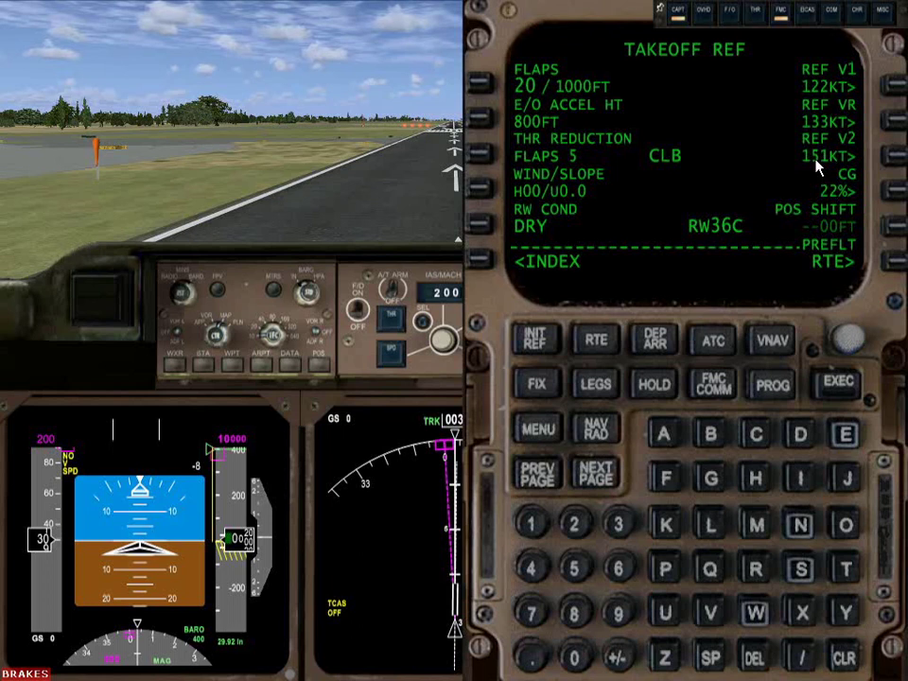
Accept V1 122, VR 133 and V2 151, compute takeoff trim, and close the FMC
click(896, 88)
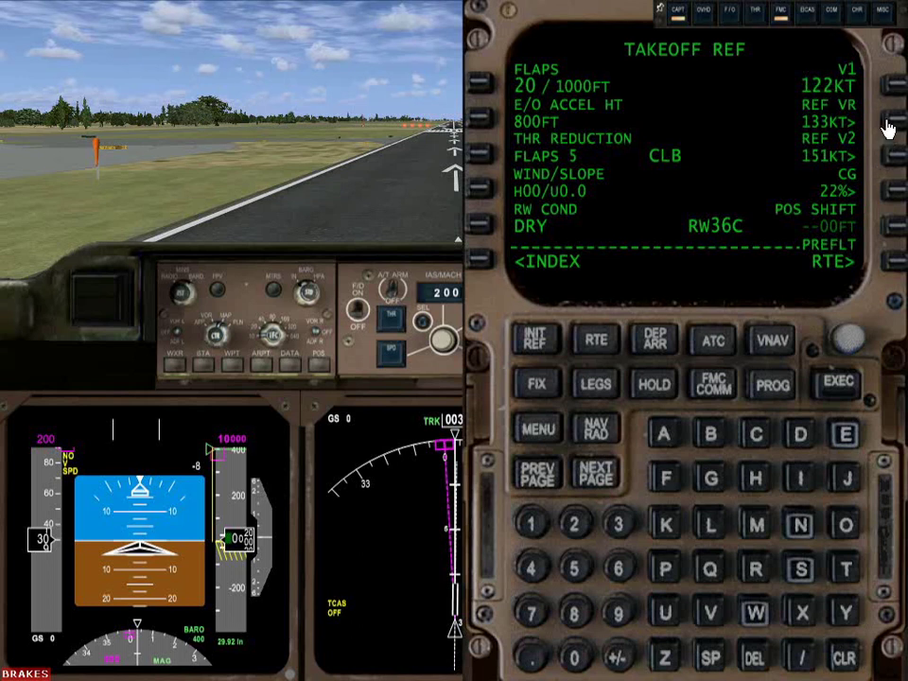
click(889, 122)
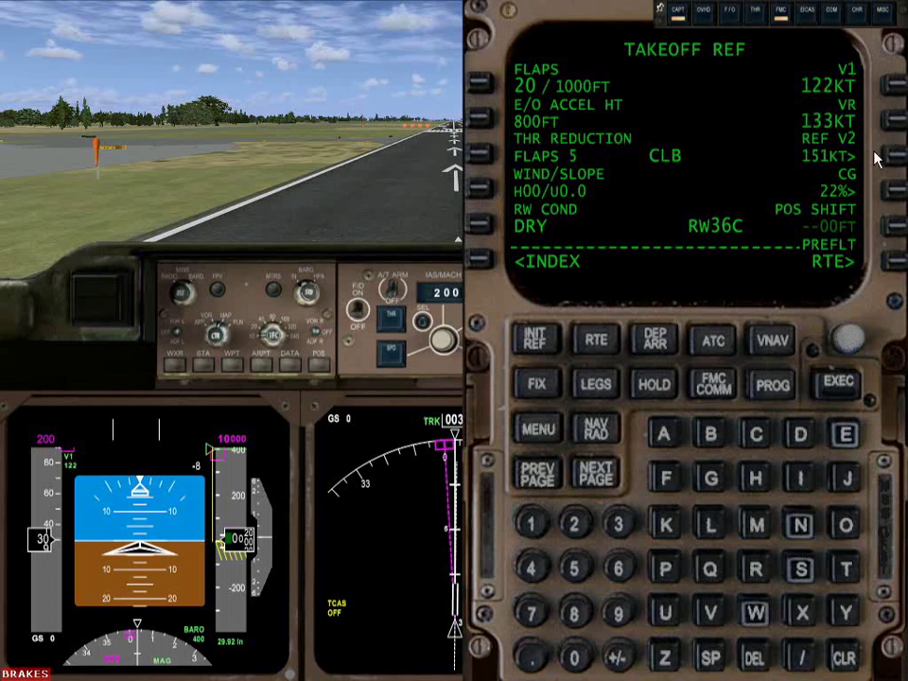
click(888, 158)
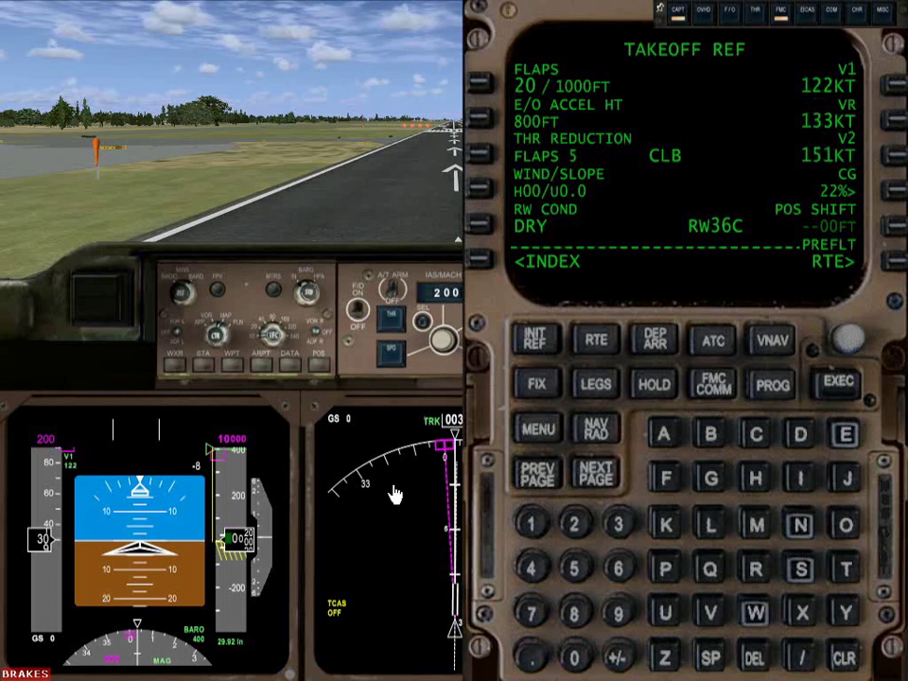
click(892, 194)
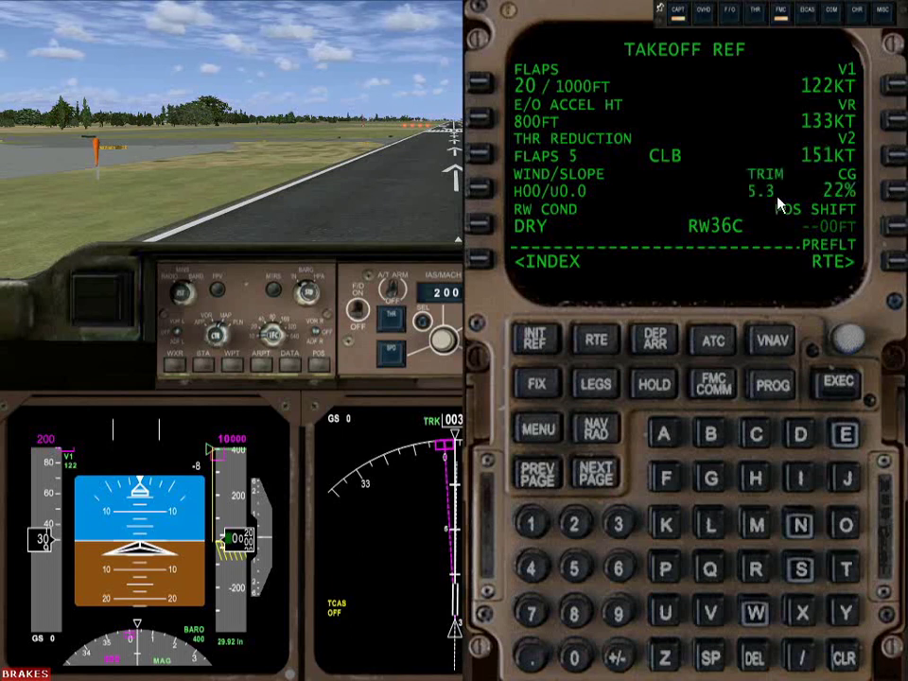
click(780, 16)
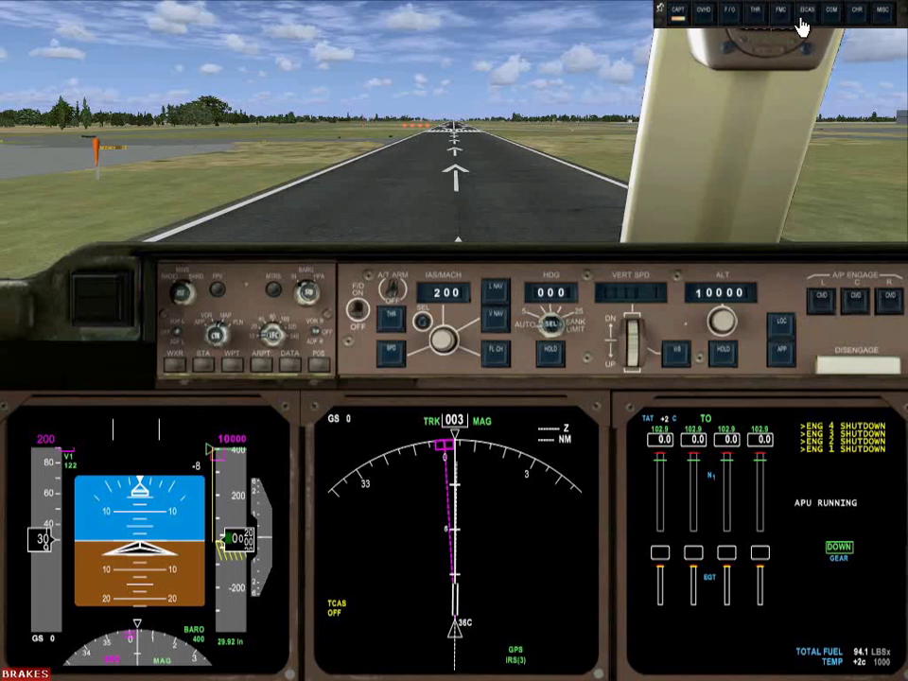
Check the throttle quadrant and main panel views, then reopen the FMC on TAKEOFF REF
click(754, 18)
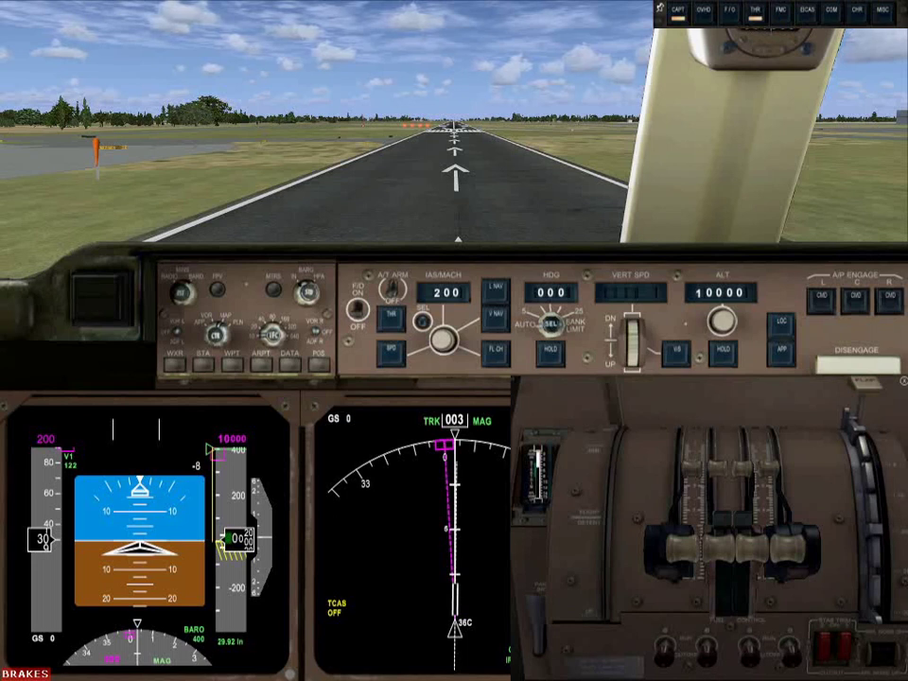
click(753, 27)
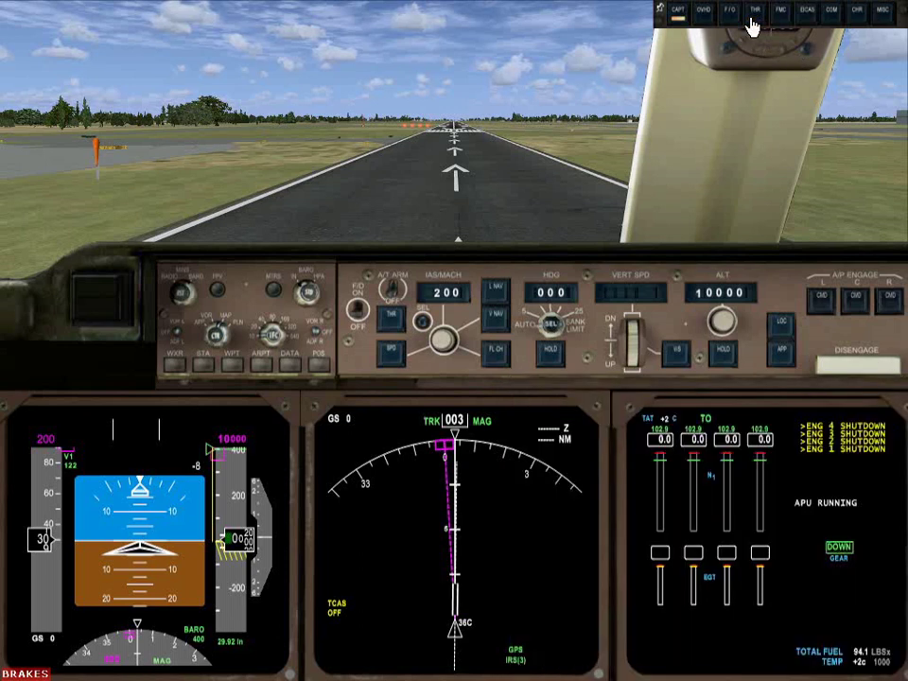
click(754, 27)
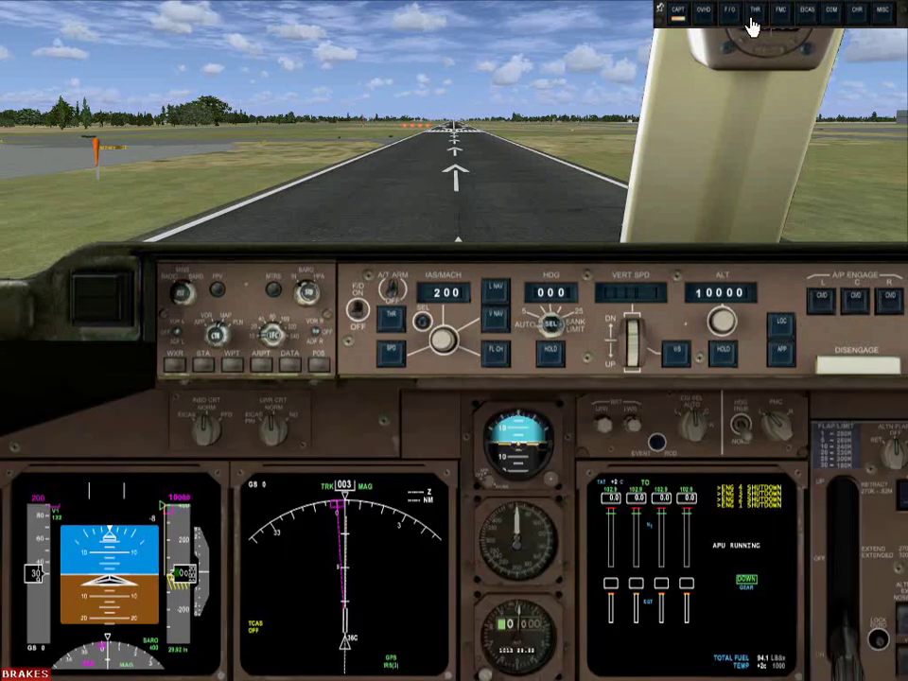
click(754, 26)
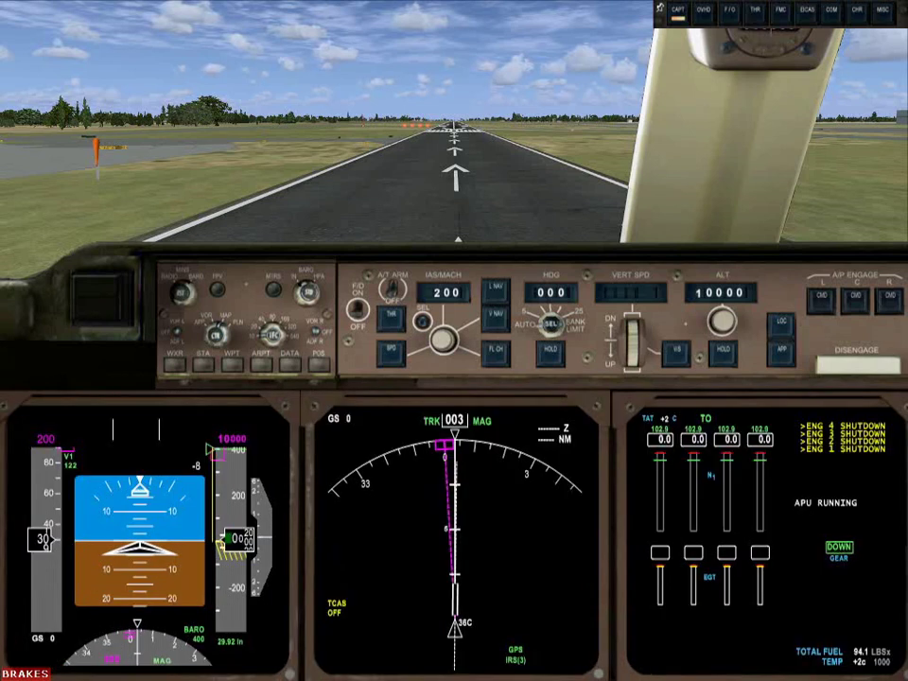
click(777, 22)
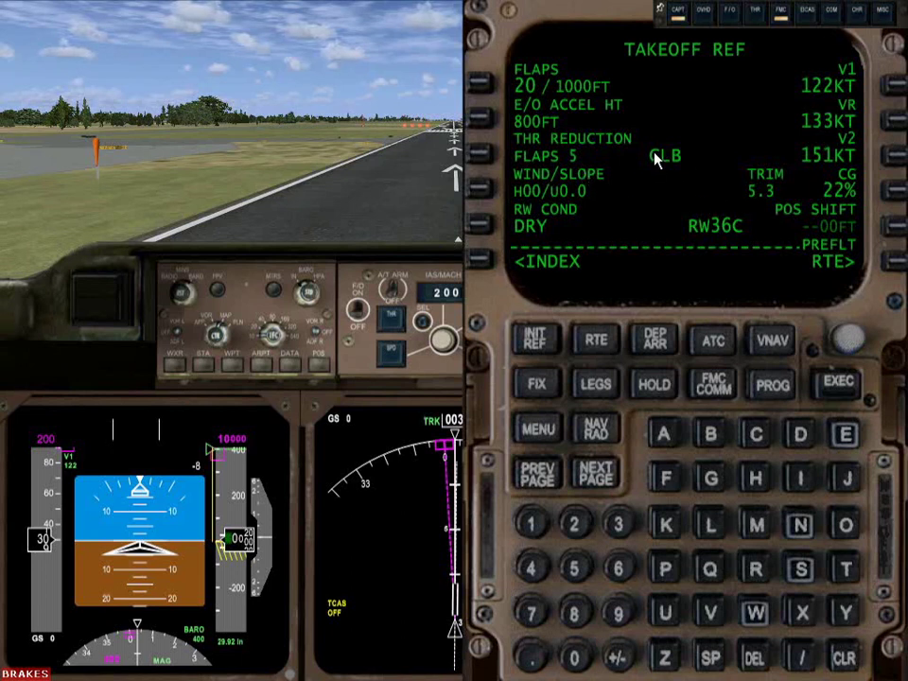
click(481, 262)
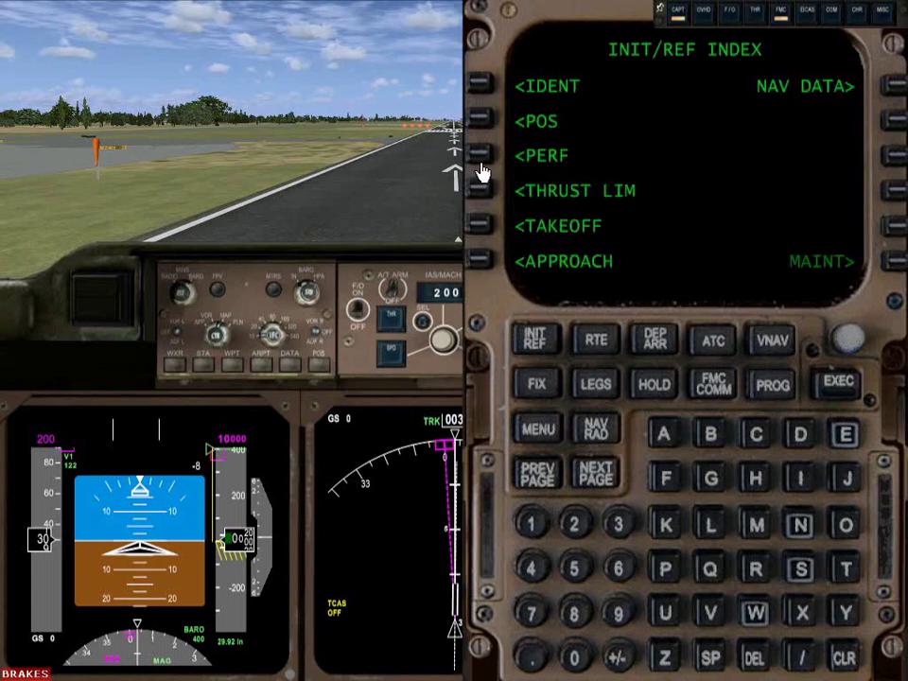
click(480, 194)
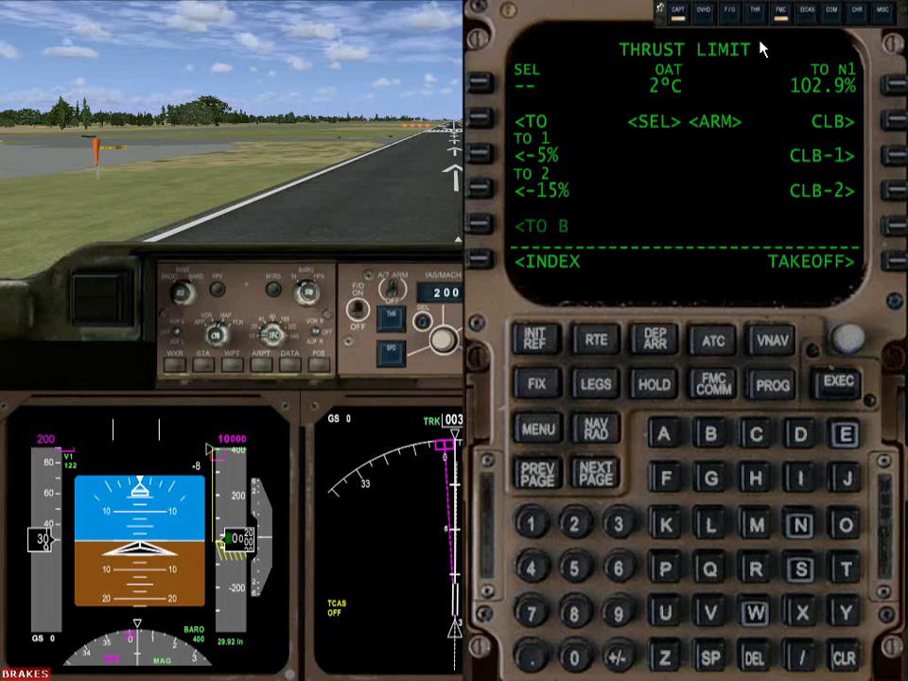
click(486, 266)
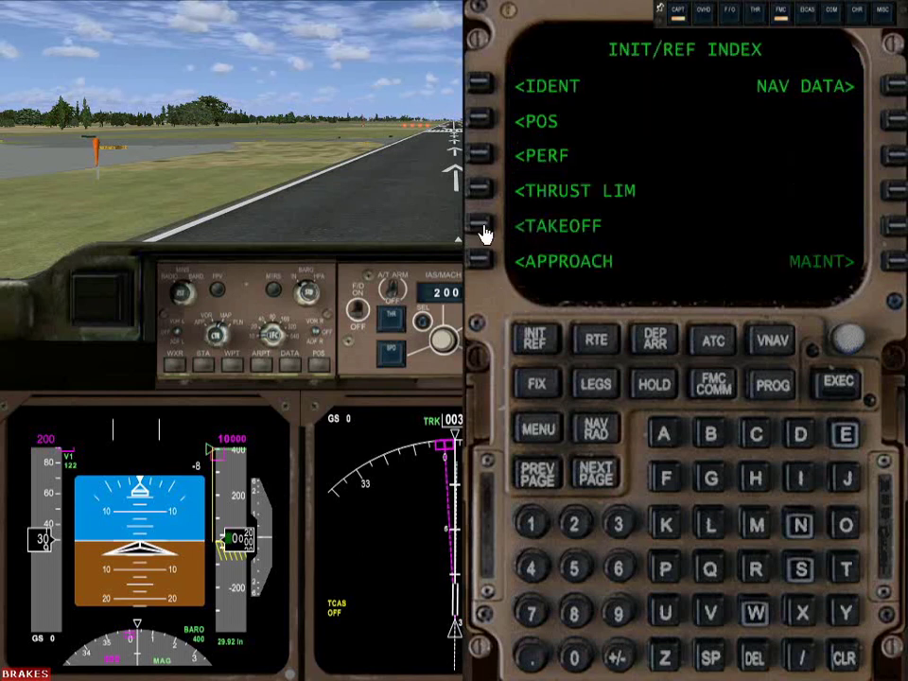
click(483, 234)
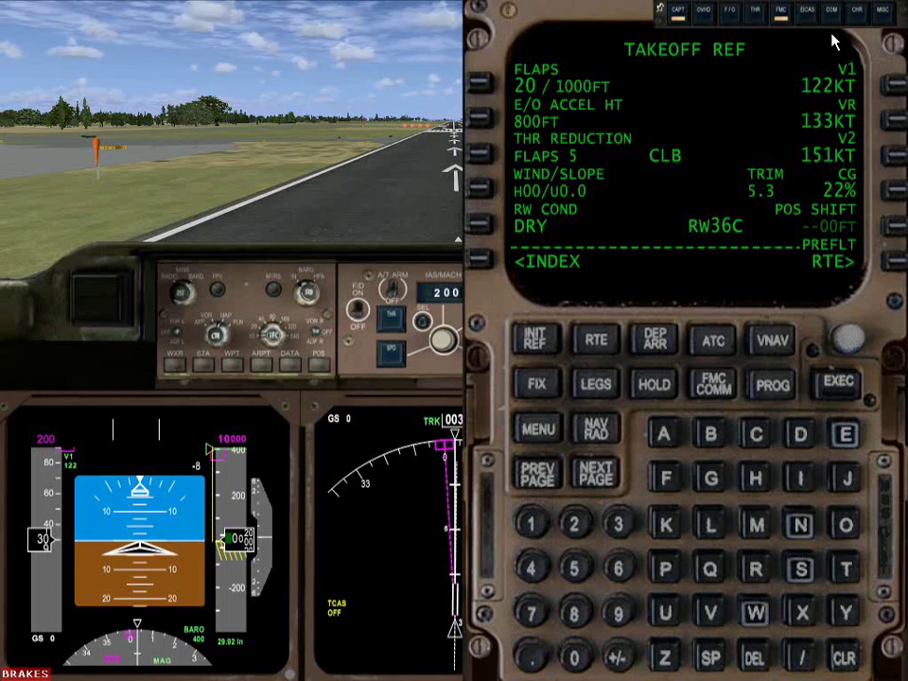
List the EHAM departures and runways via DEP ARR, then show the empty RTE 1 LEGS page
click(596, 338)
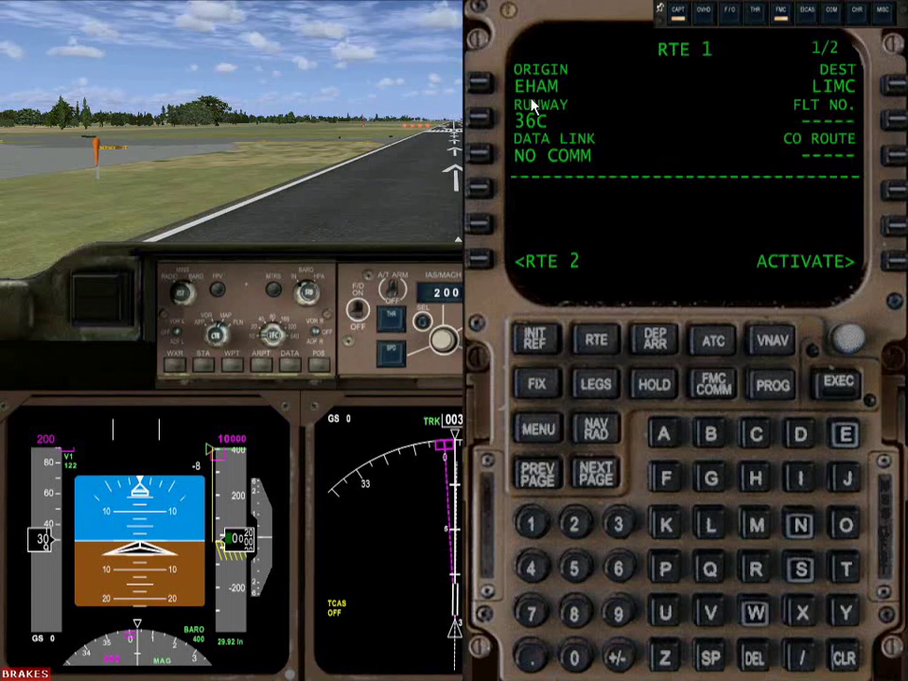
click(655, 342)
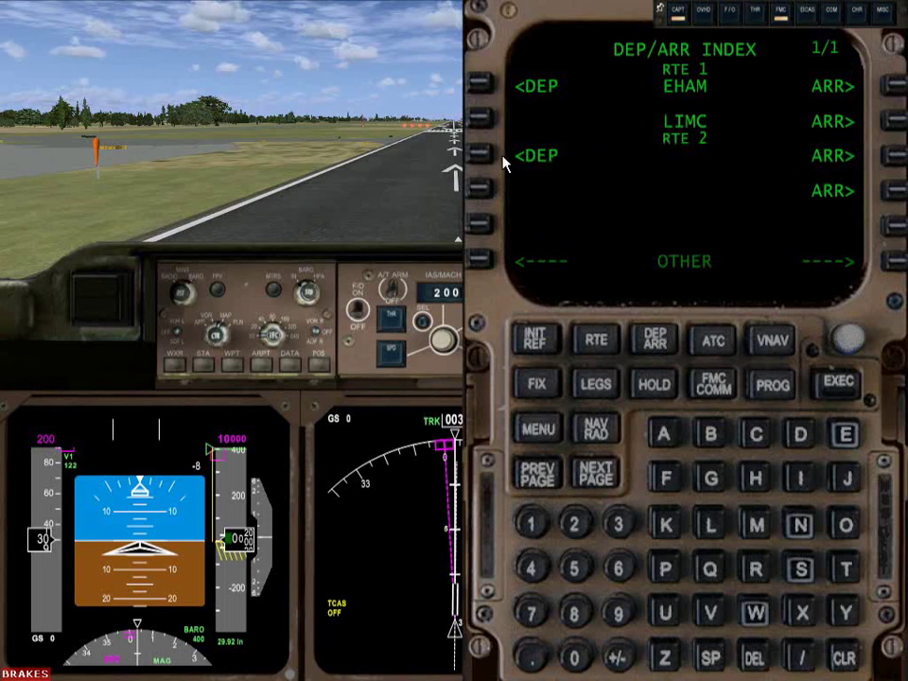
click(479, 83)
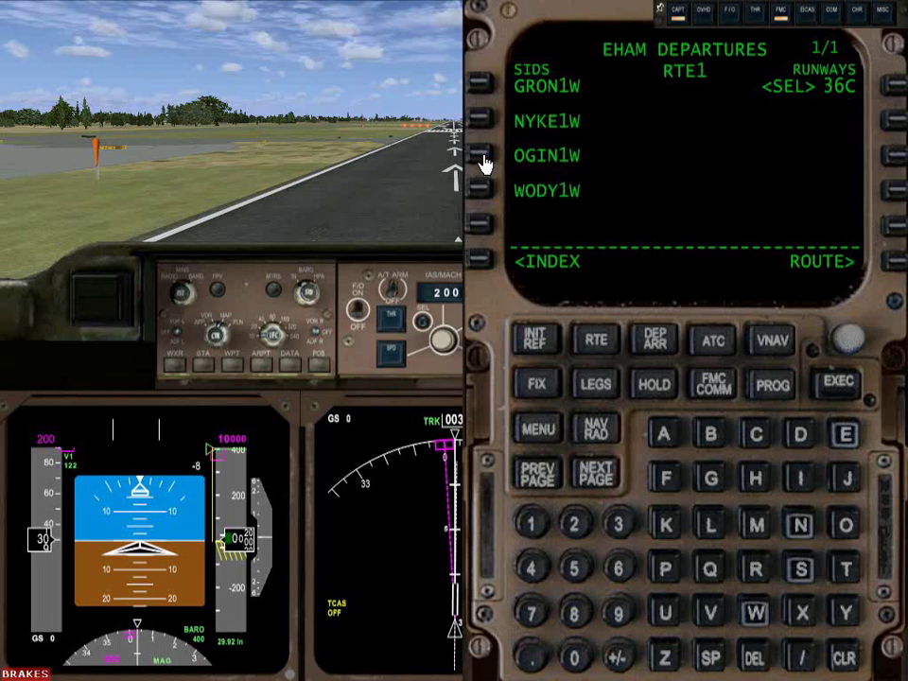
click(603, 393)
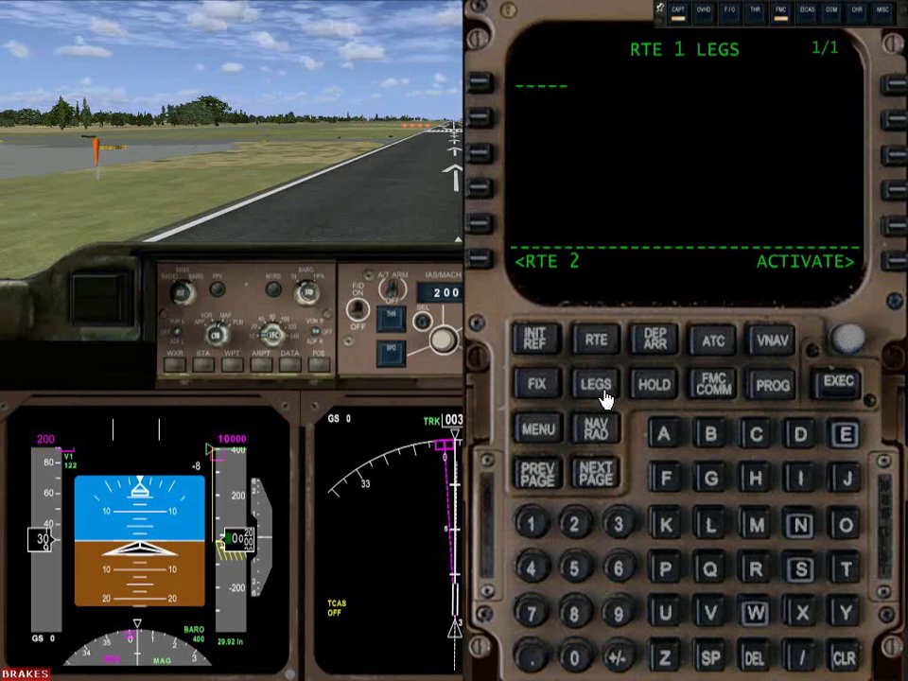
Consult the runway 36C RNAV SID chart and insert EH010 as the first leg
key(alt+Tab)
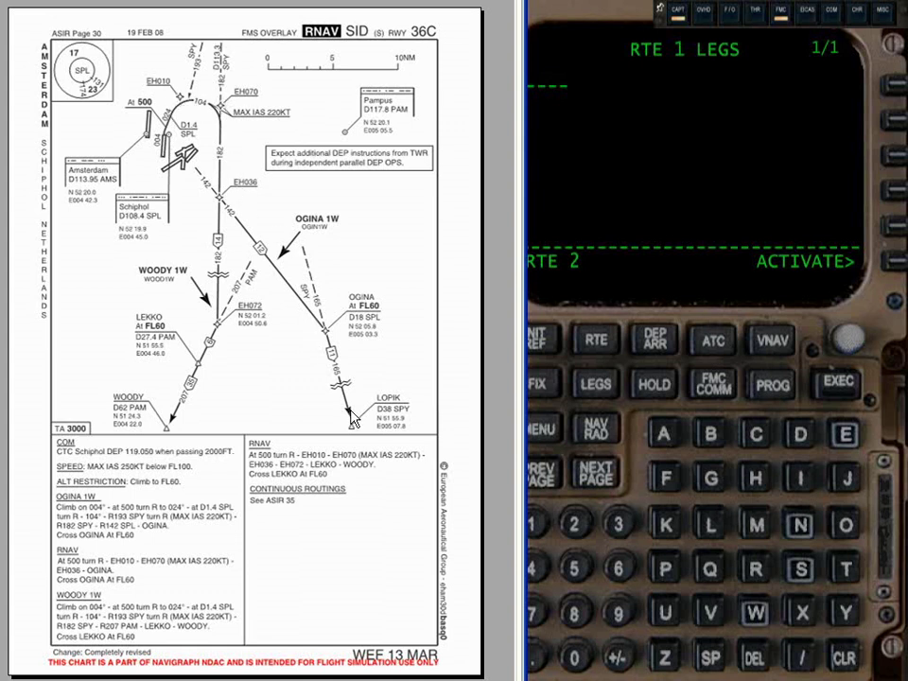
click(560, 61)
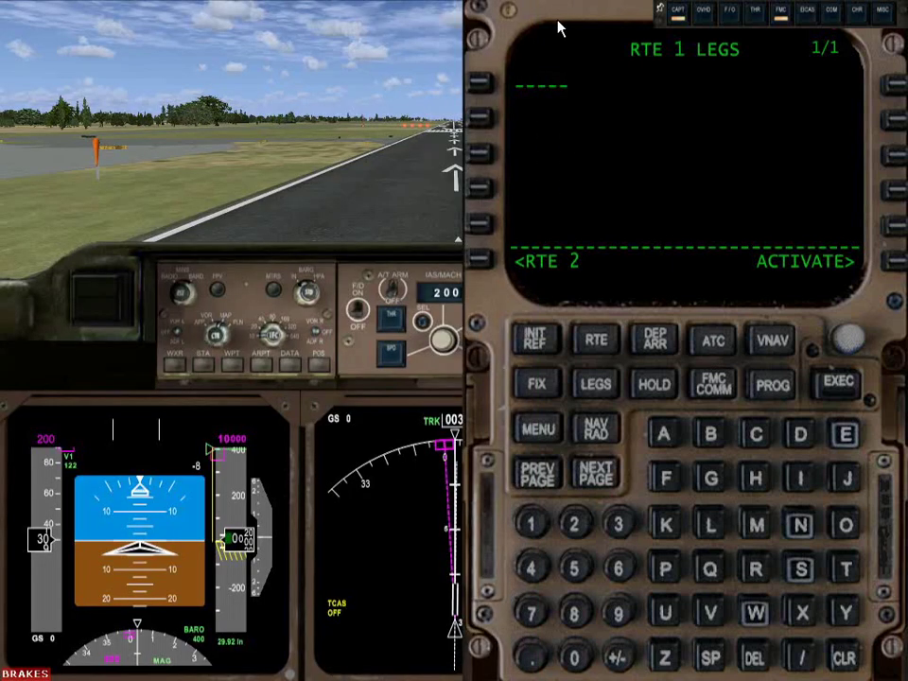
click(845, 433)
click(755, 477)
click(574, 656)
click(530, 523)
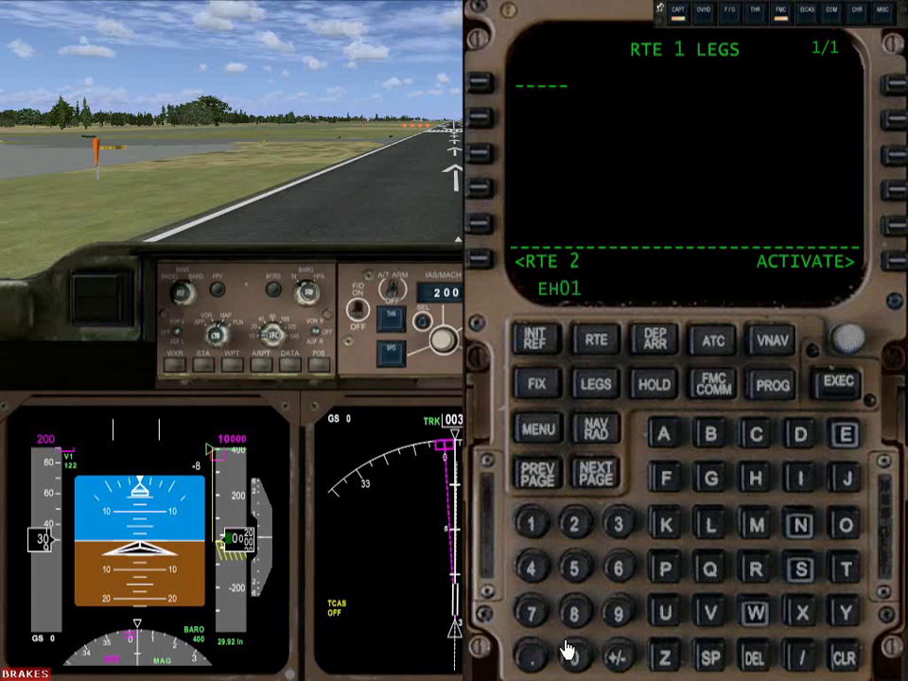
click(573, 656)
click(484, 89)
Insert EH070 as the second leg
click(483, 90)
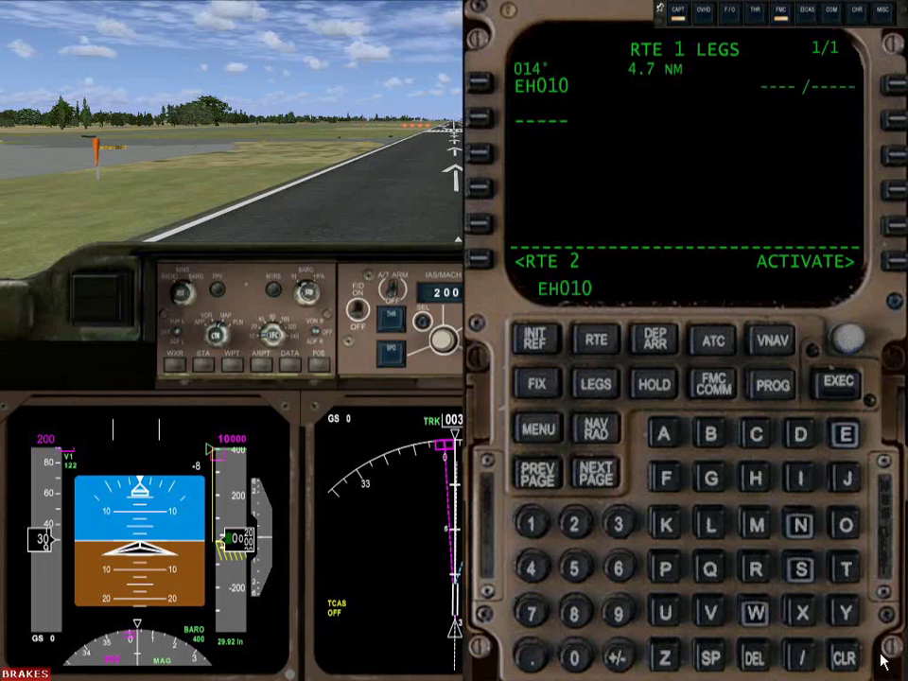
double_click(845, 657)
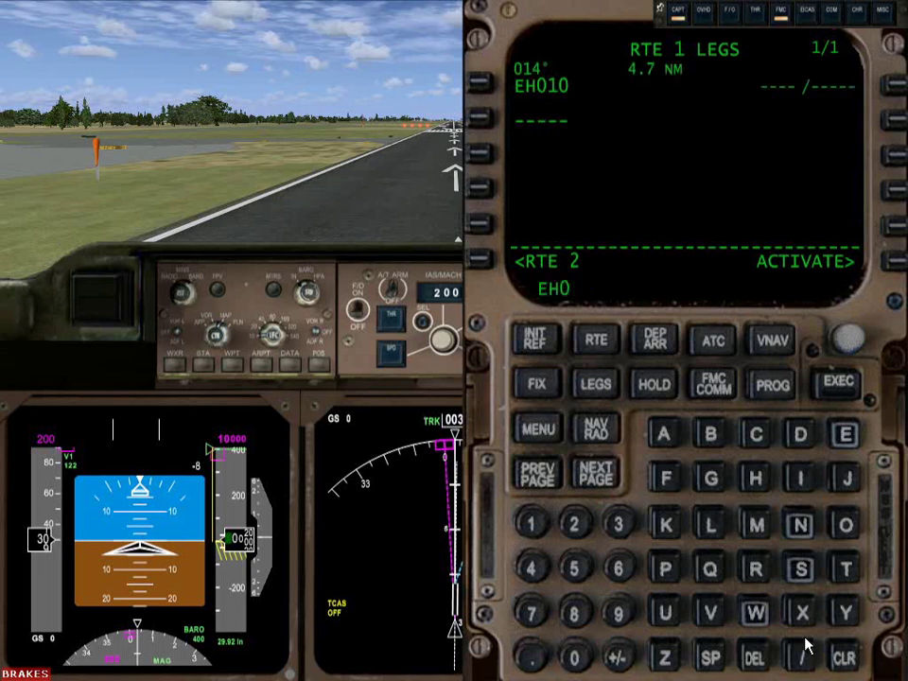
click(534, 611)
click(577, 654)
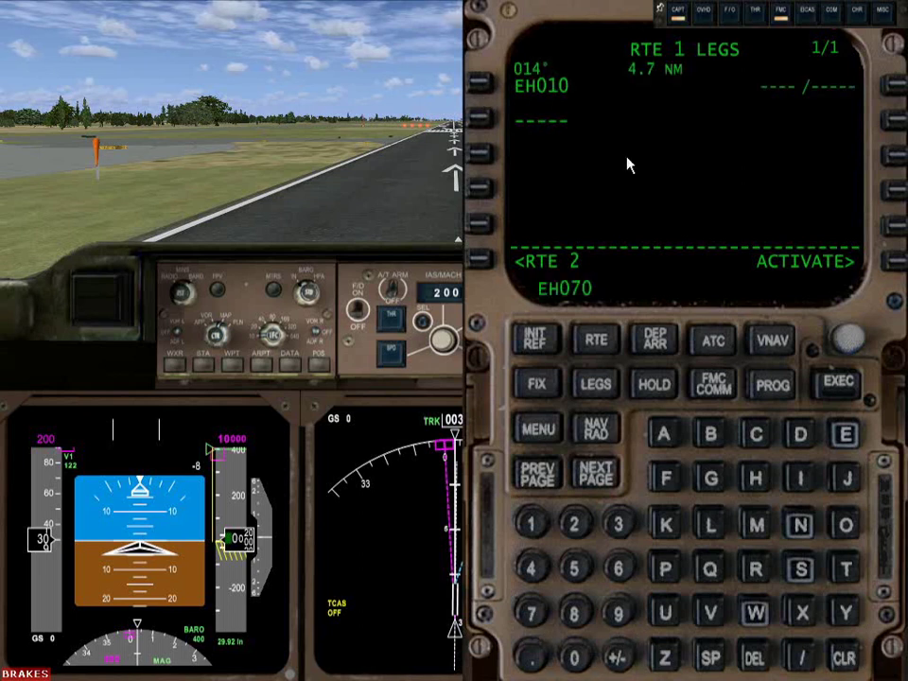
click(482, 123)
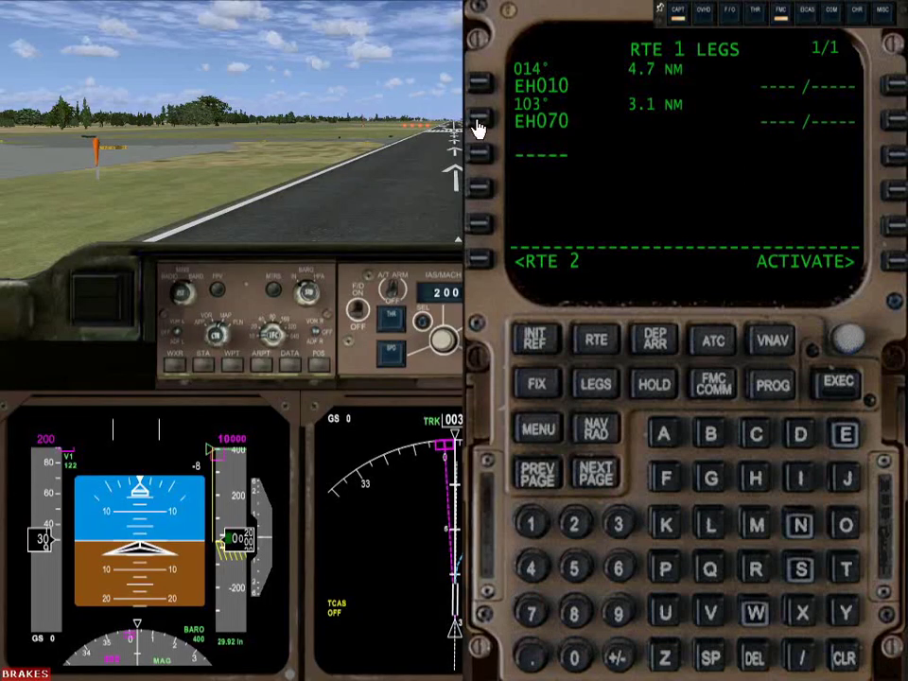
Insert EH036 as the third leg
click(481, 118)
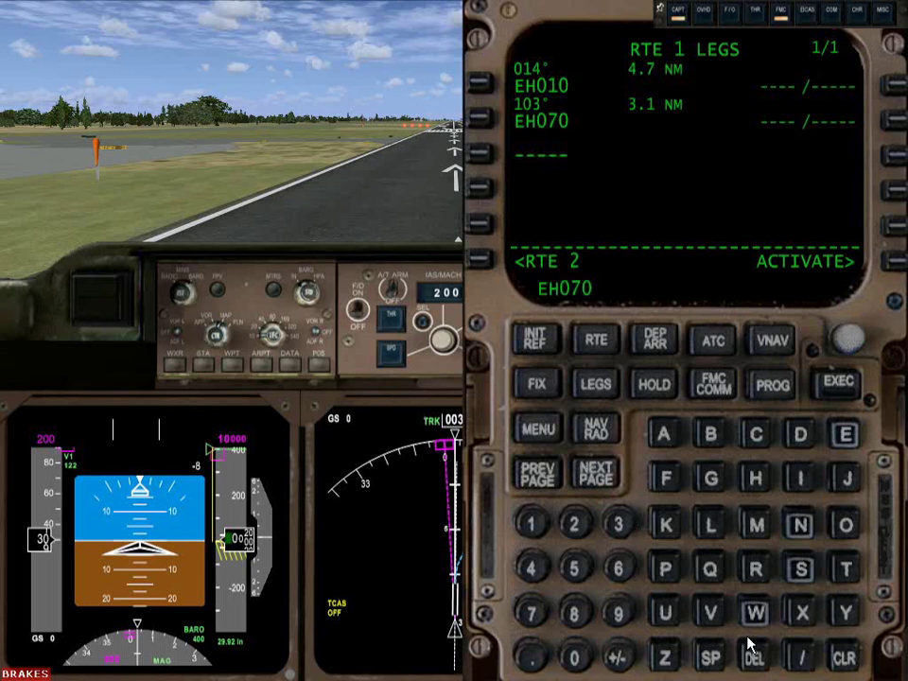
click(838, 667)
click(839, 667)
click(621, 526)
click(620, 570)
click(481, 157)
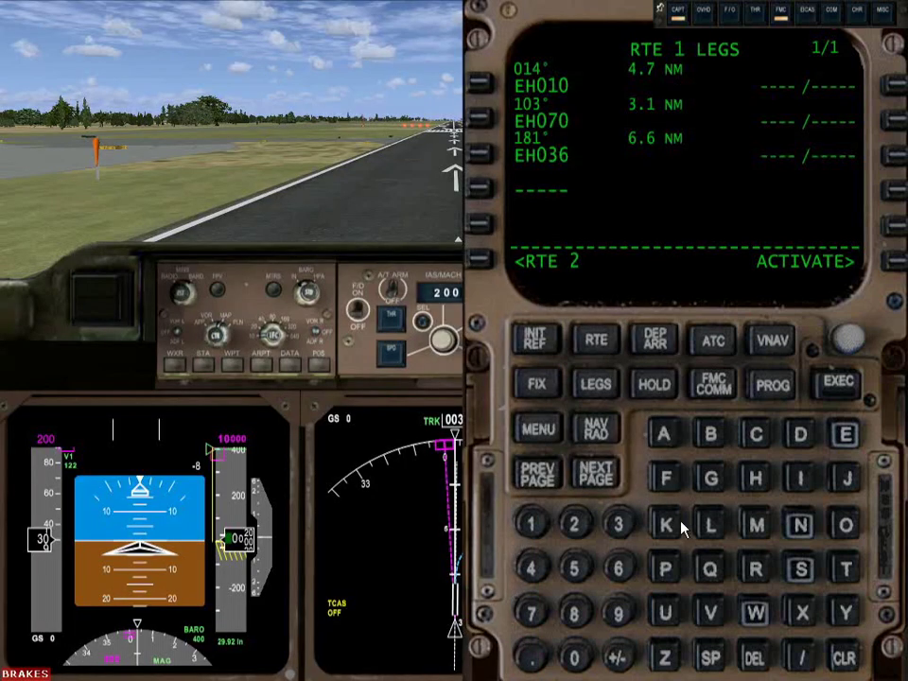
Add waypoint OGINA as the leg after EH036
click(844, 527)
click(714, 480)
click(797, 479)
click(799, 525)
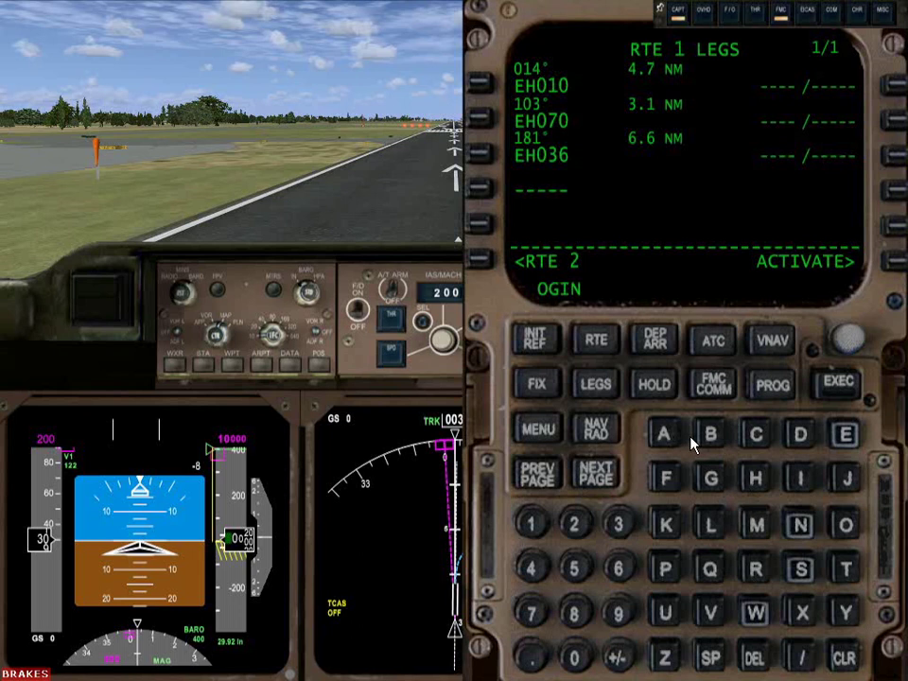
click(667, 437)
click(481, 190)
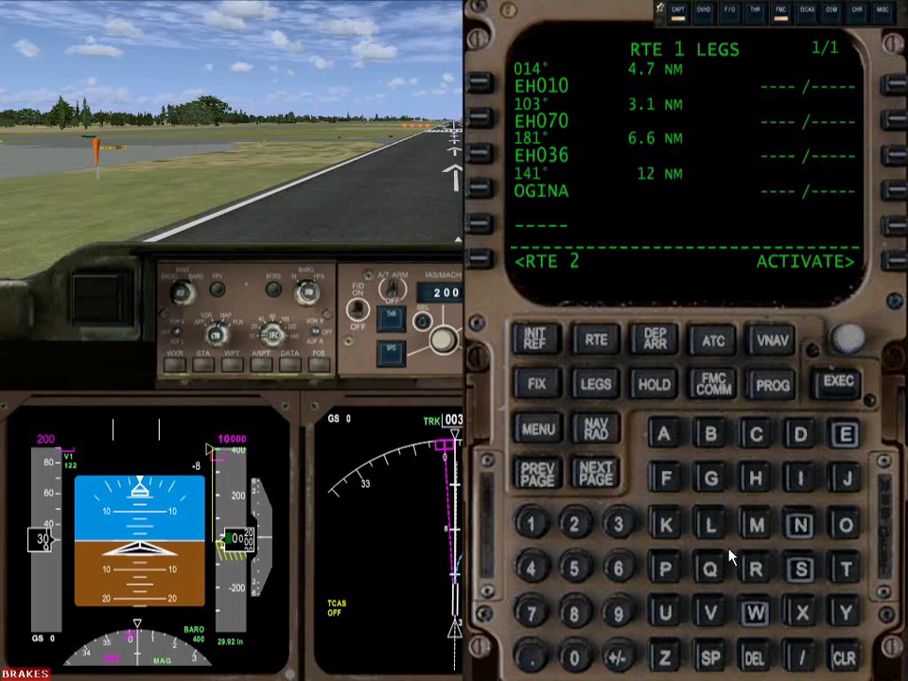
Add waypoint LOPIK as the leg after OGINA
click(709, 525)
click(844, 525)
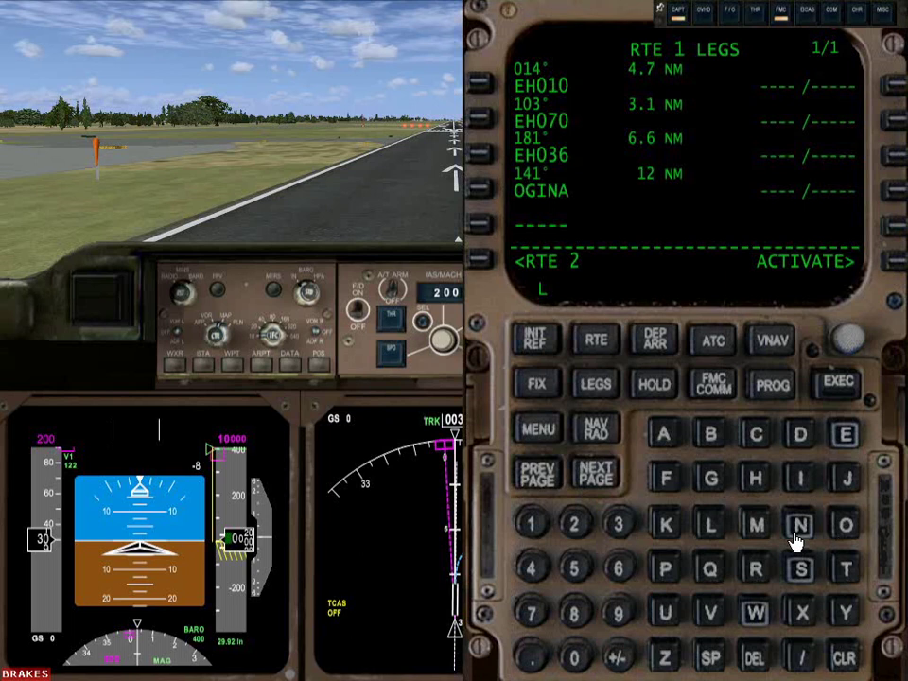
click(665, 568)
click(795, 484)
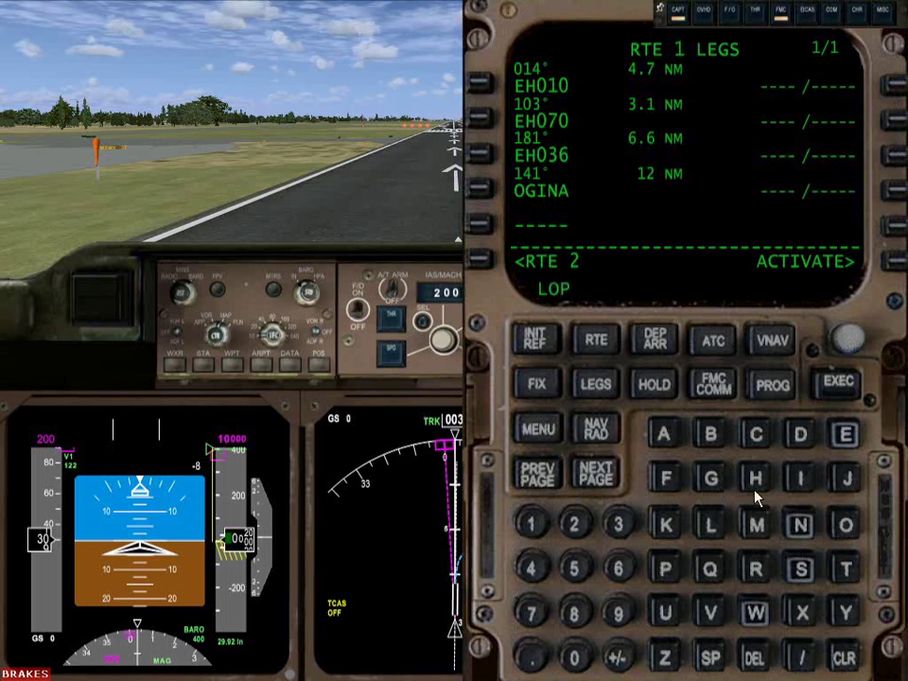
click(669, 528)
click(484, 227)
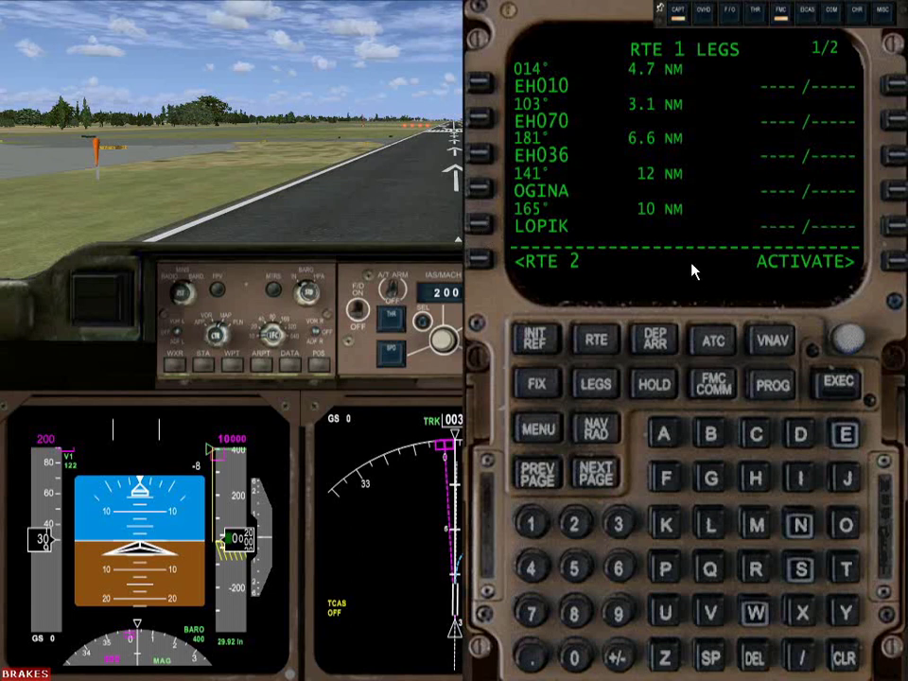
Check the dashed route on the ND, toggle RTE 2 and back, then activate route 1
click(772, 20)
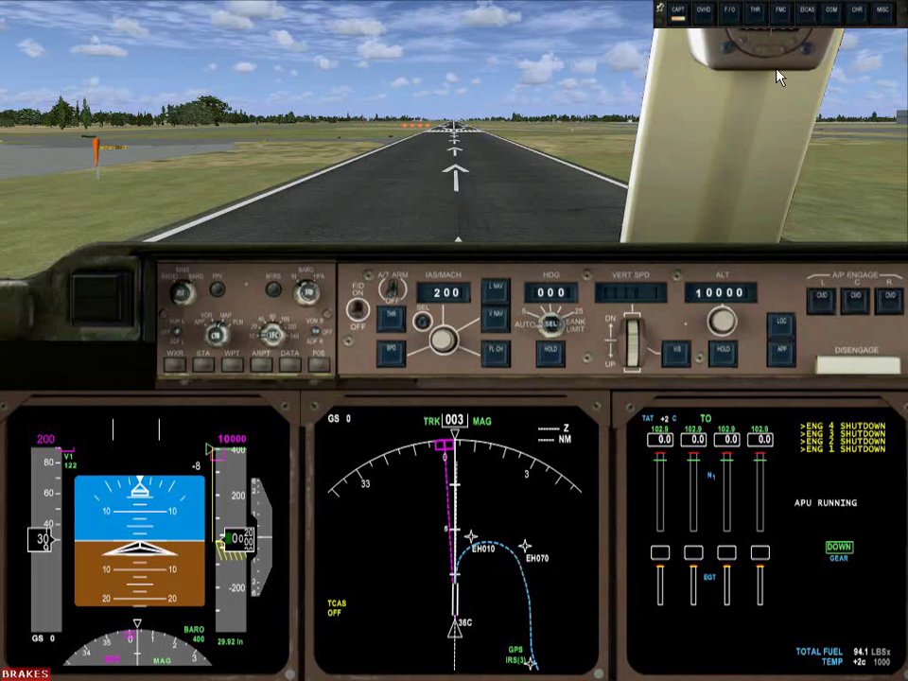
click(780, 11)
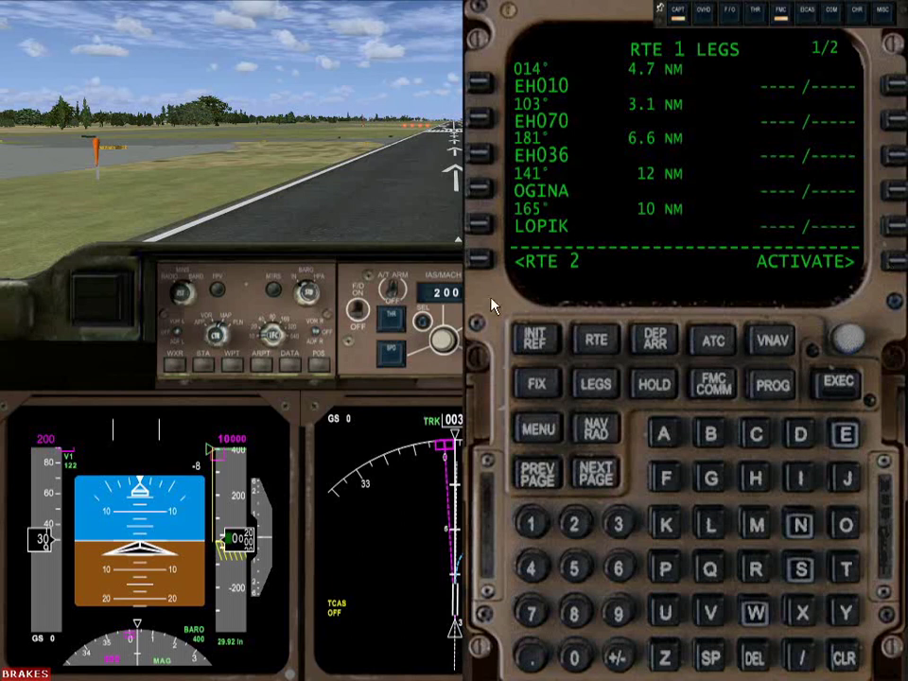
click(480, 259)
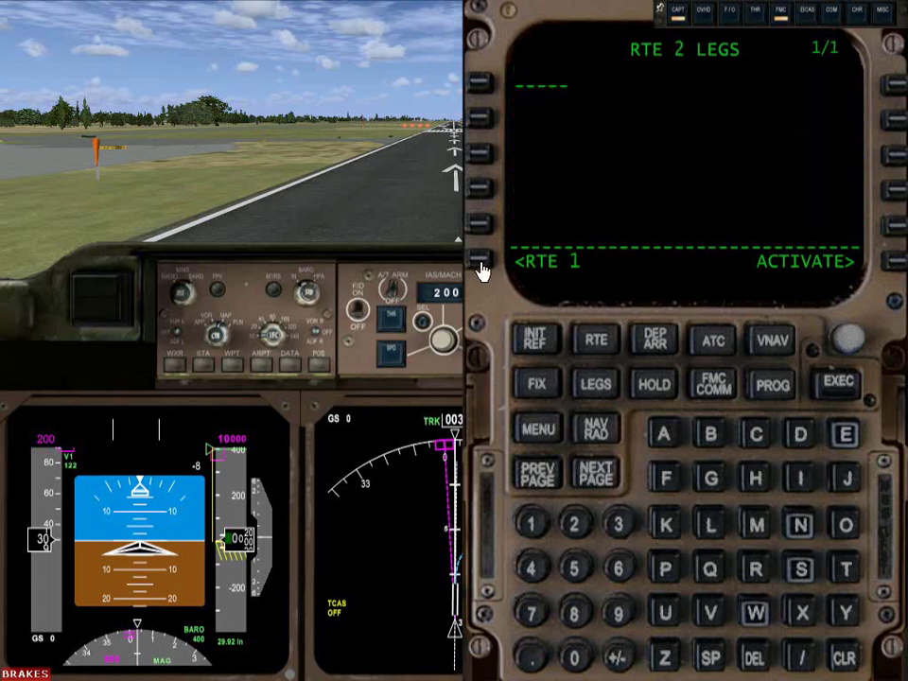
click(479, 261)
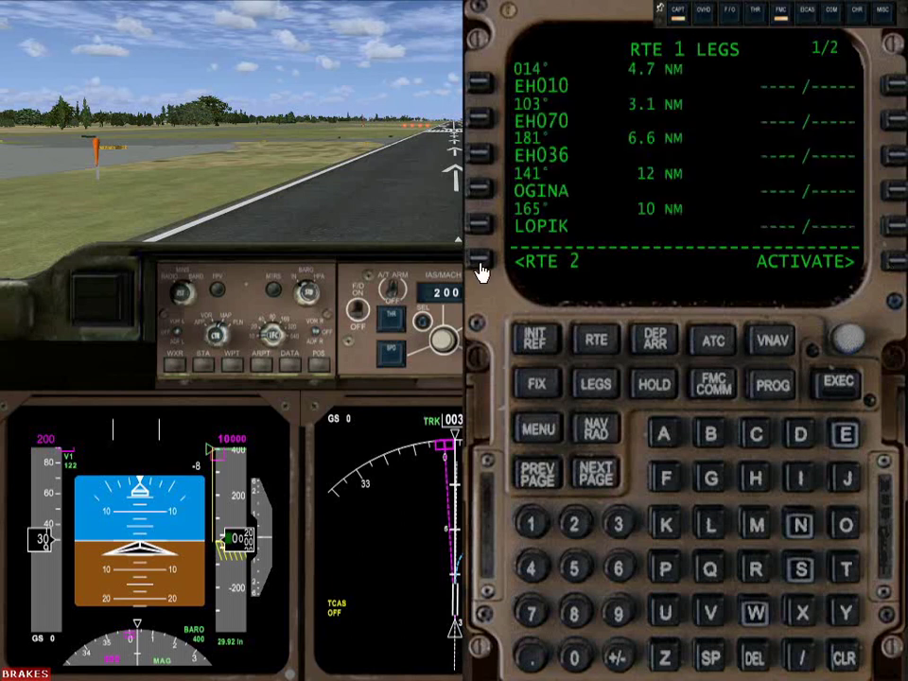
click(891, 263)
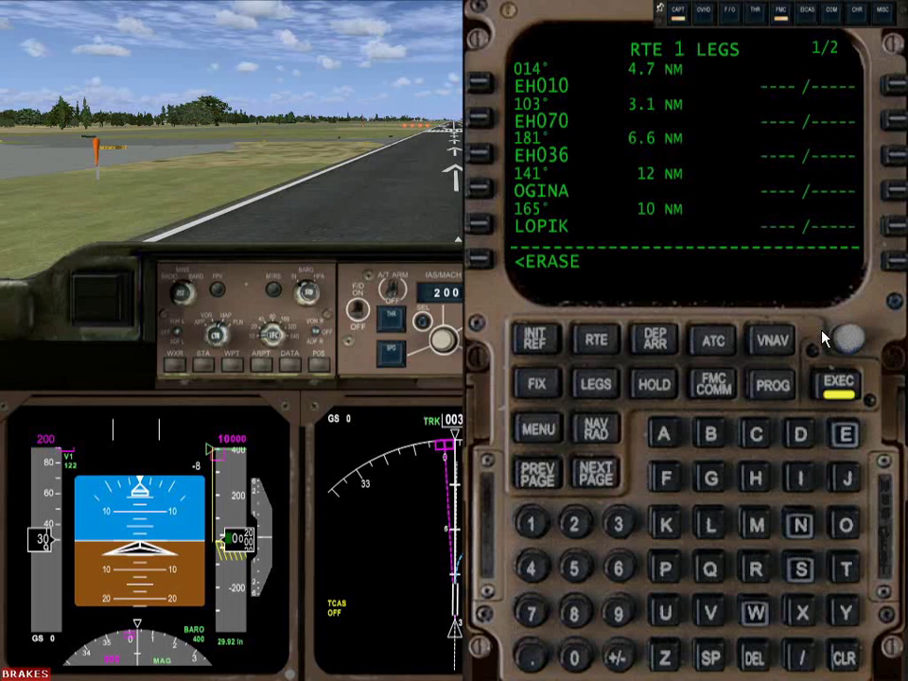
Execute route 1 and close the FMC to show the EH010 and EH070 legs on the ND
click(840, 389)
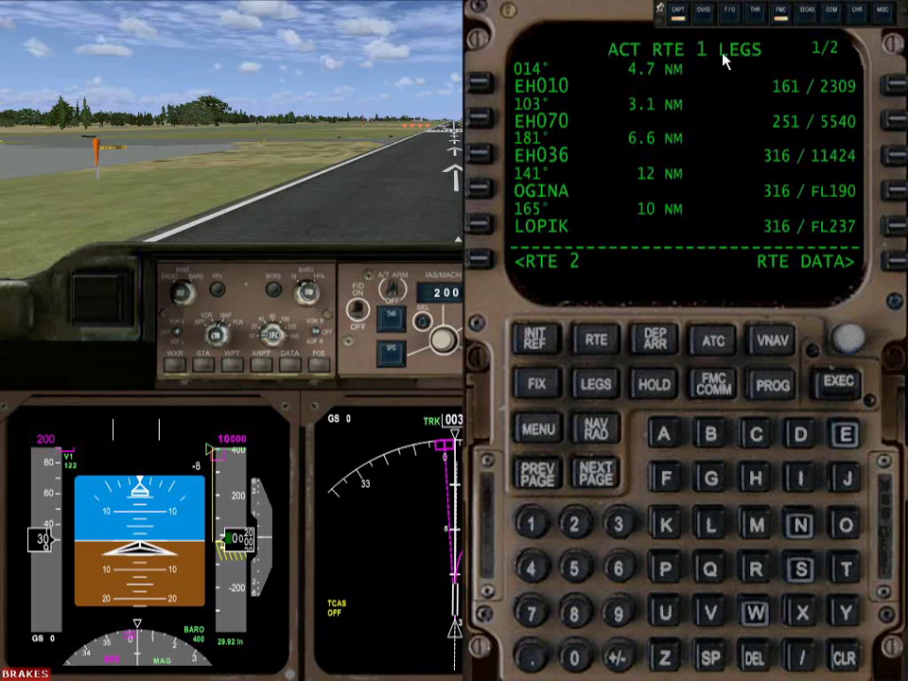
click(781, 17)
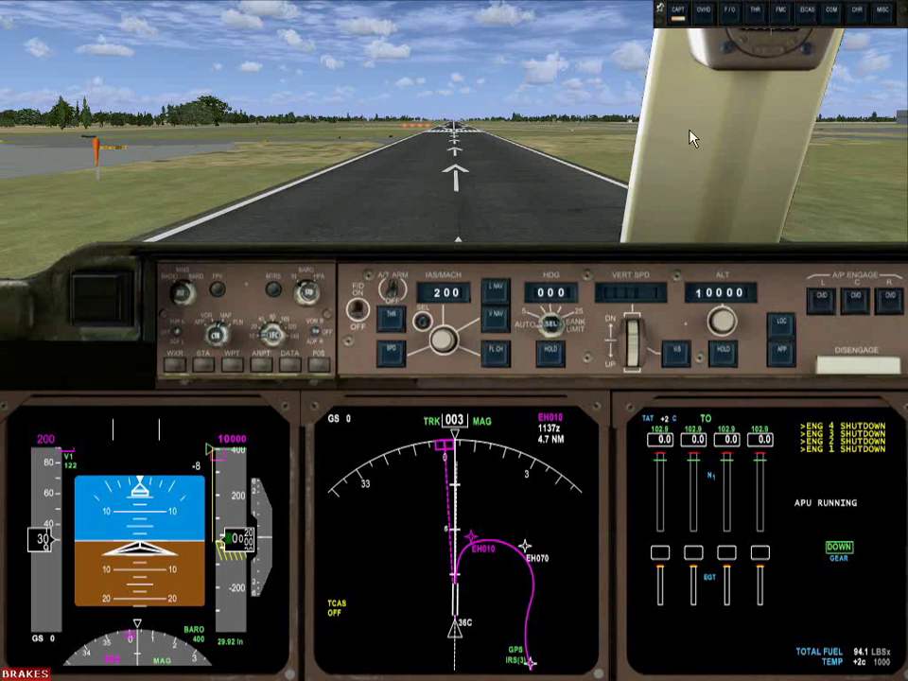